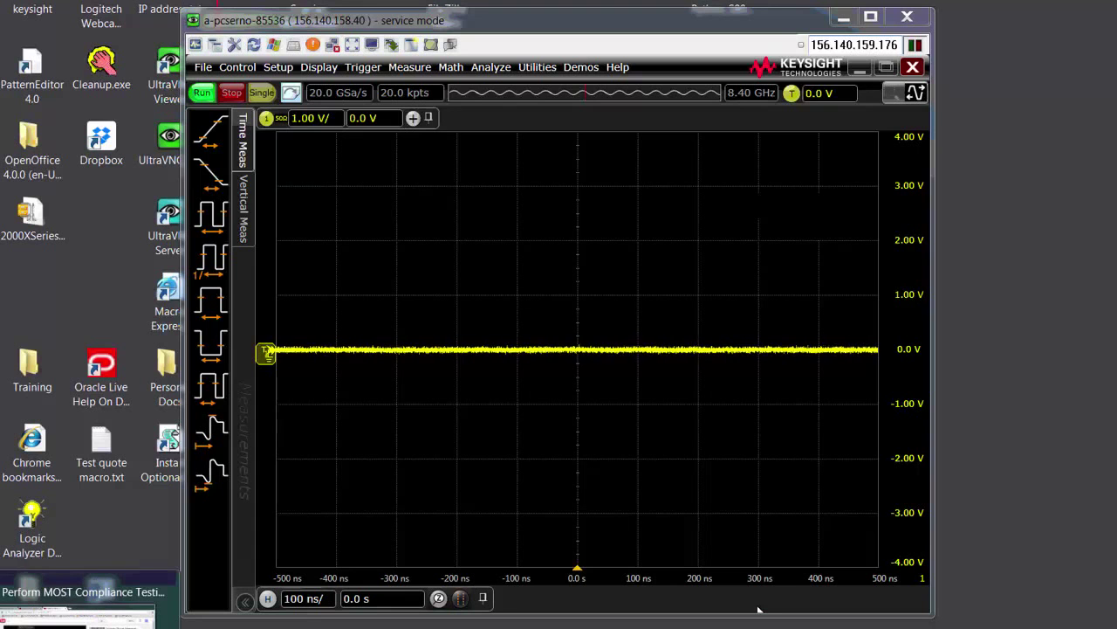
Browse the BroadR-Reach, CAN and MOST demo videos in the browser, then hide it
{"action": "left_click", "coordinate": [79, 611]}
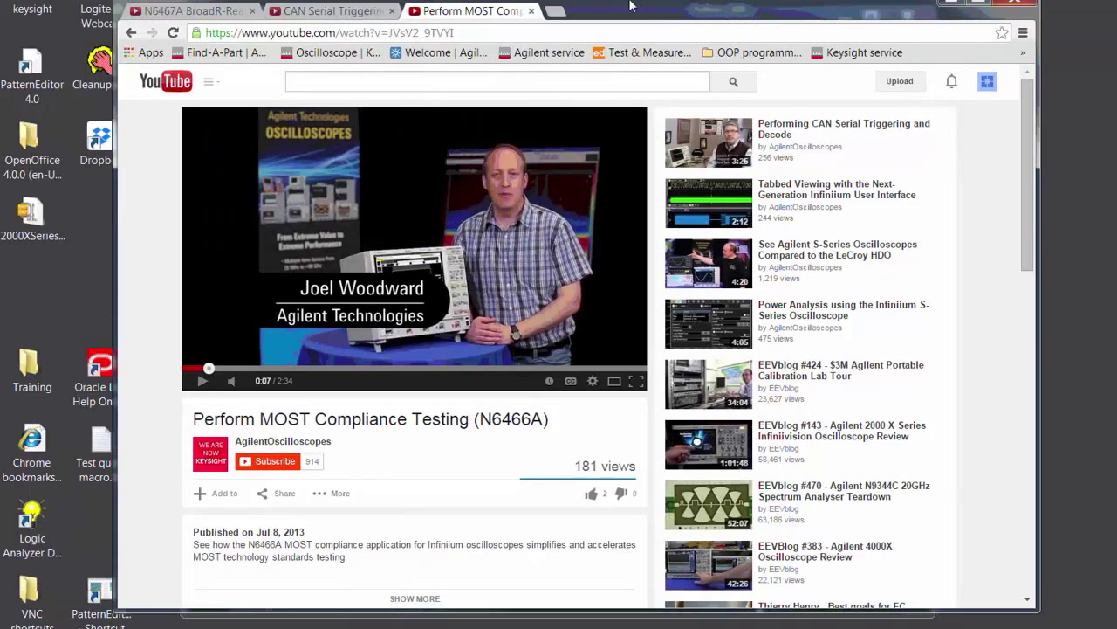
{"action": "left_click", "coordinate": [194, 13]}
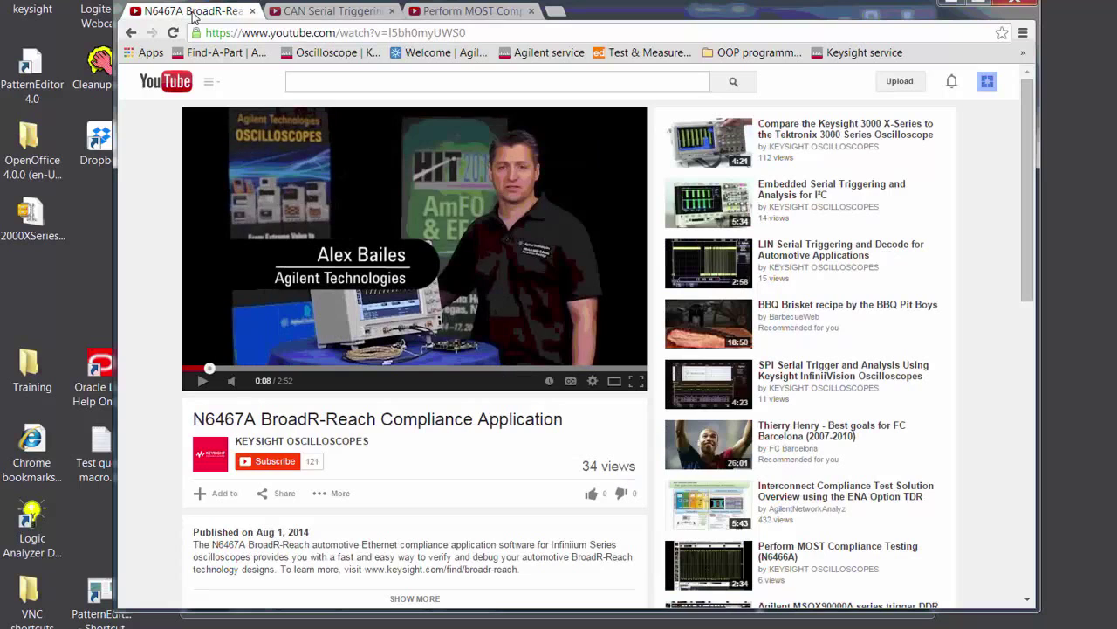
{"action": "left_click", "coordinate": [250, 443]}
{"action": "left_click", "coordinate": [297, 11]}
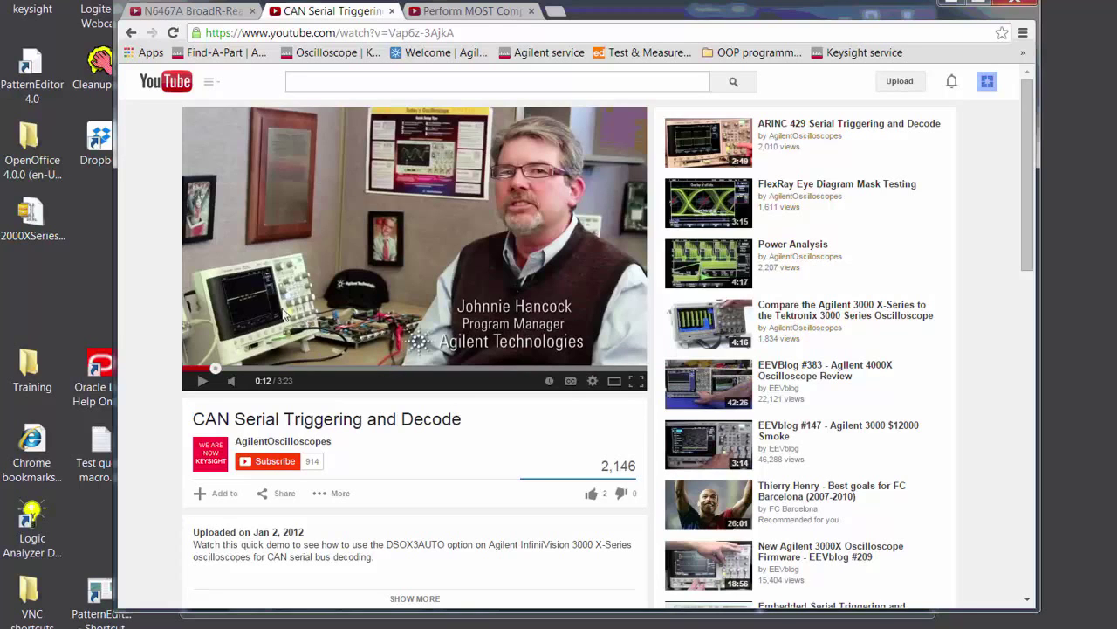
{"action": "left_click", "coordinate": [468, 11]}
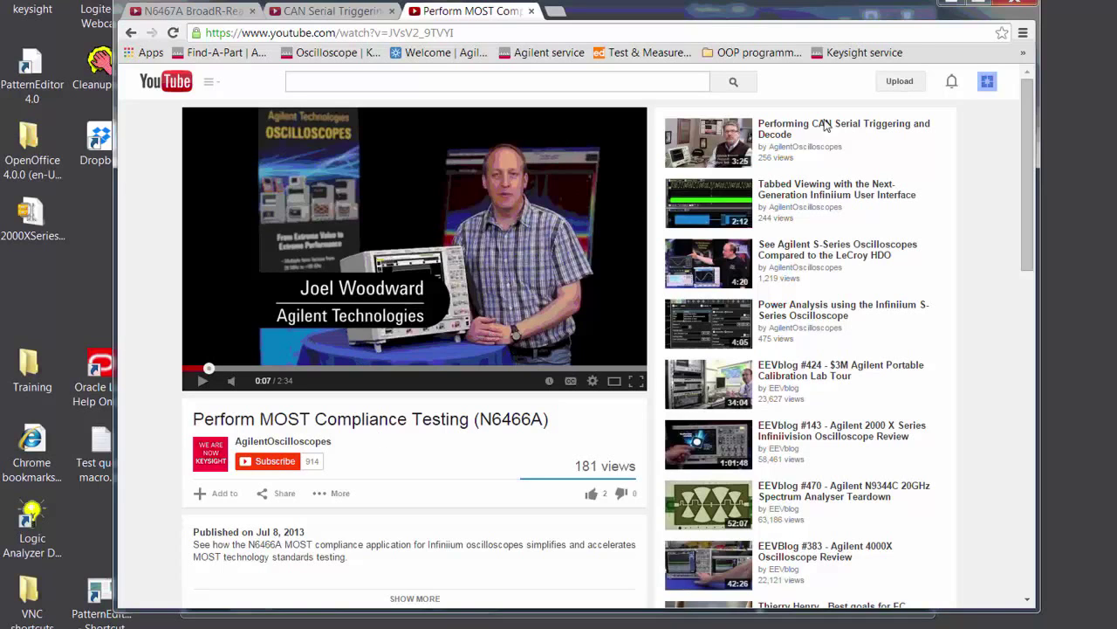
{"action": "left_click", "coordinate": [950, 8]}
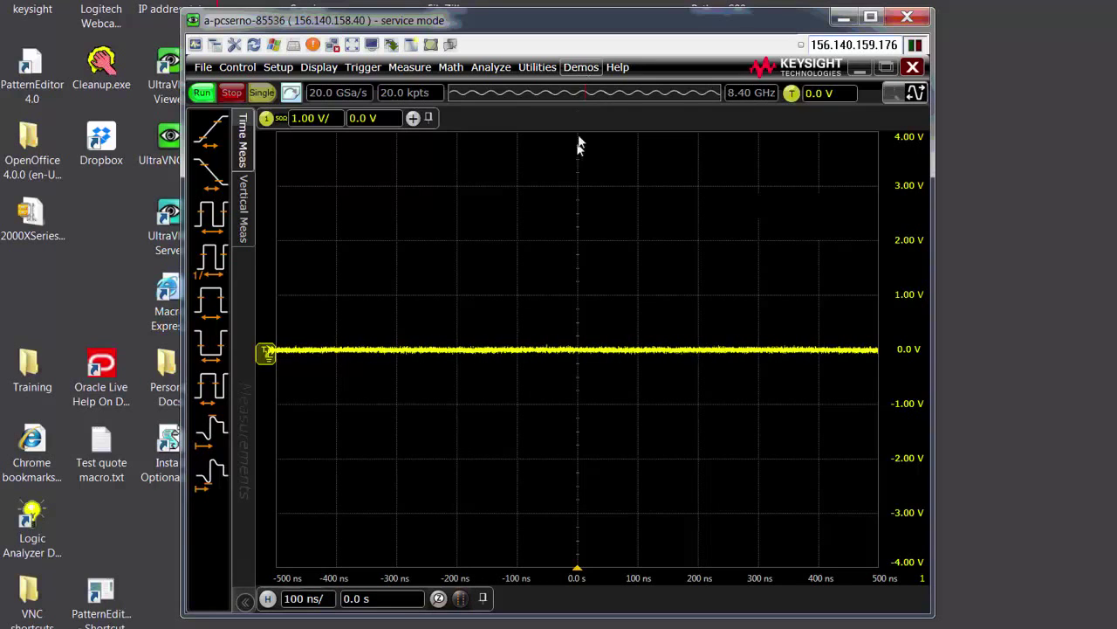
Load the Protocol > FlexRay demo from the Demo Wizard
{"action": "left_click", "coordinate": [579, 75]}
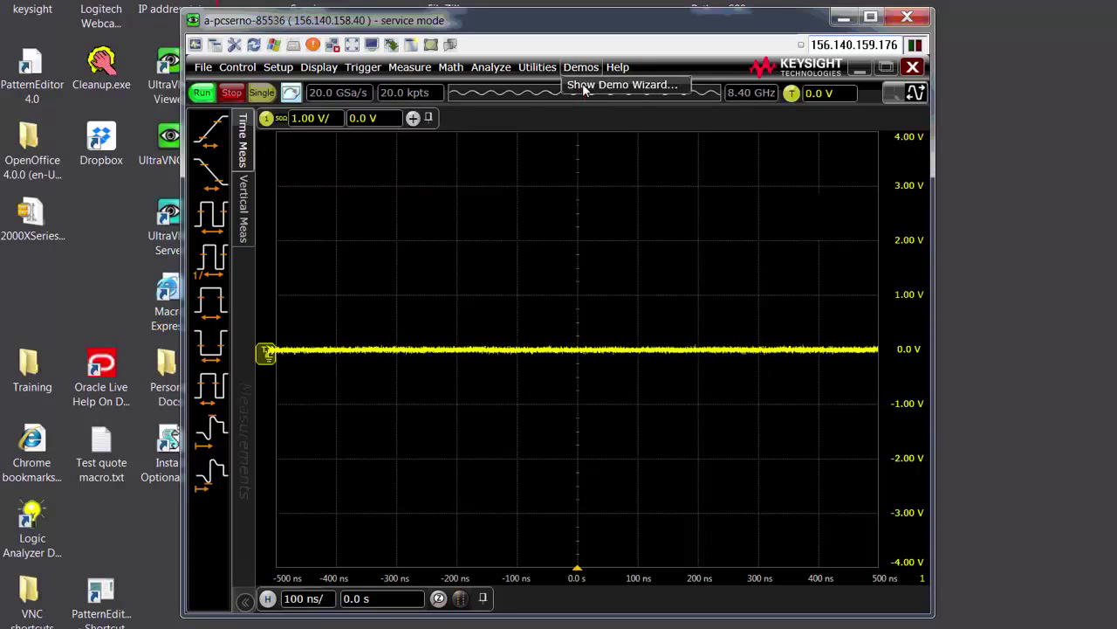
{"action": "left_click", "coordinate": [582, 84]}
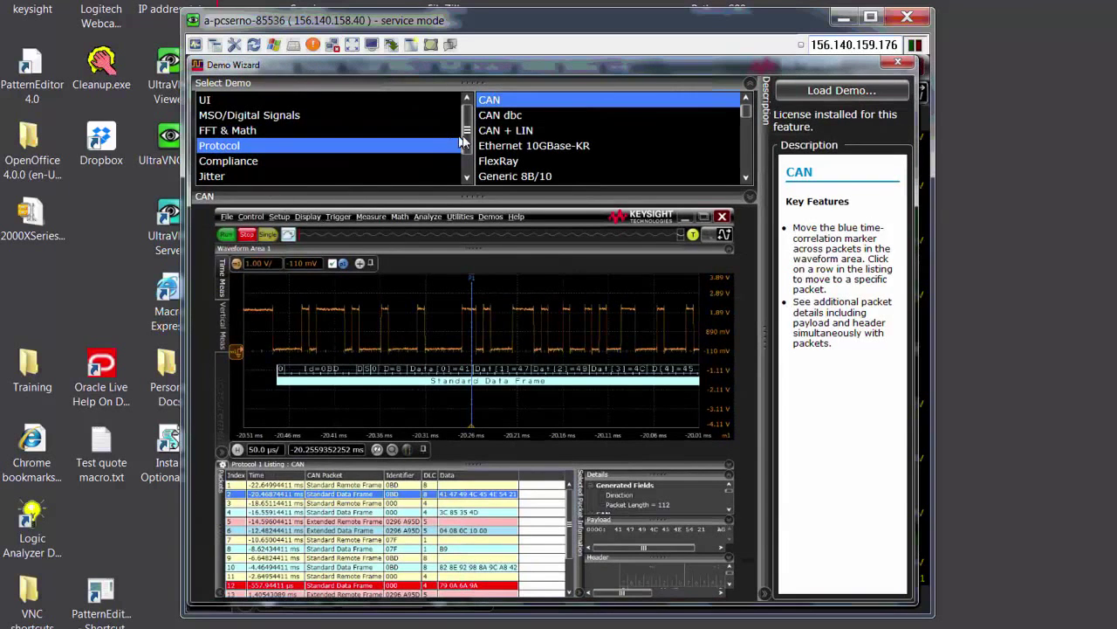
{"action": "left_click", "coordinate": [510, 162]}
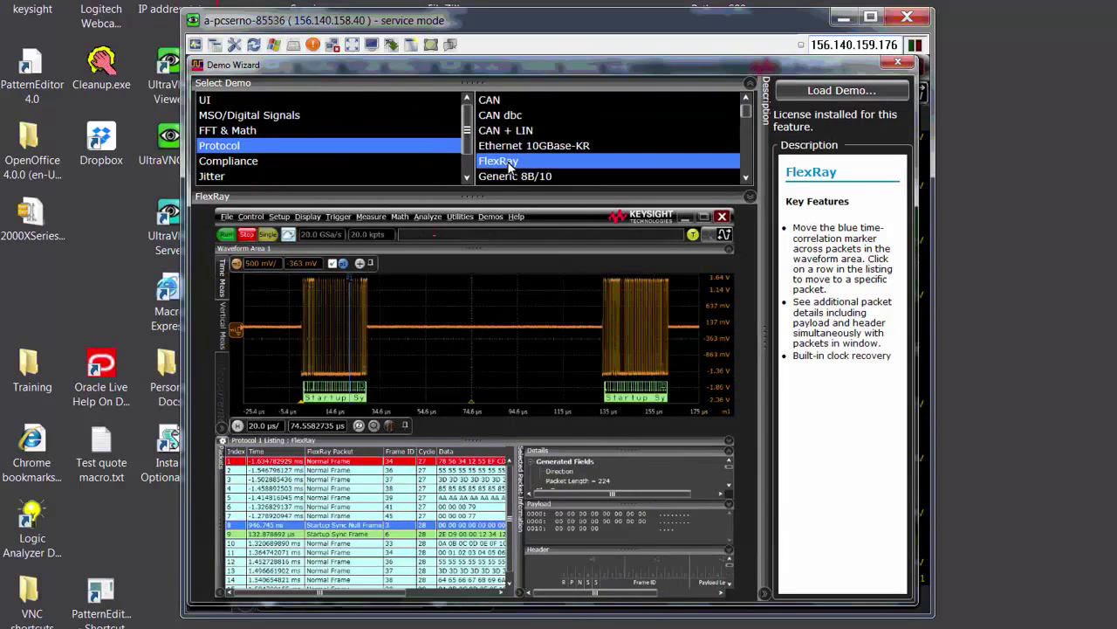
{"action": "left_click", "coordinate": [826, 93]}
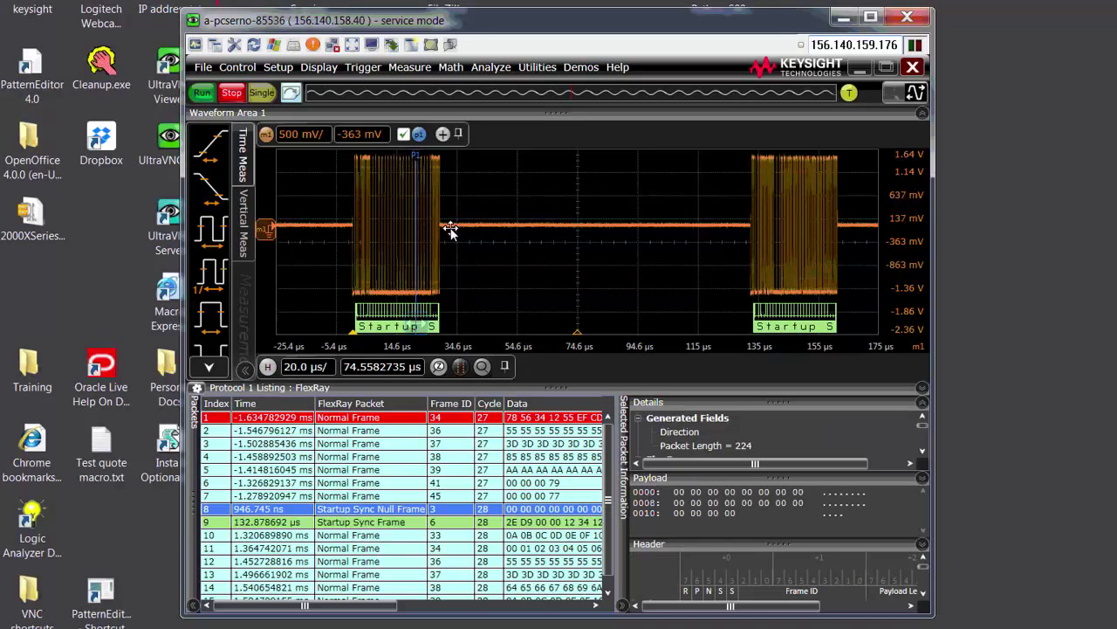
Adjust the trace's vertical scale and the horizontal timebase with the mouse wheel
{"action": "left_click", "coordinate": [316, 138]}
{"action": "scroll", "coordinate": [310, 144], "scroll_direction": "down", "scroll_amount": 1}
{"action": "scroll", "coordinate": [310, 144], "scroll_direction": "up", "scroll_amount": 1}
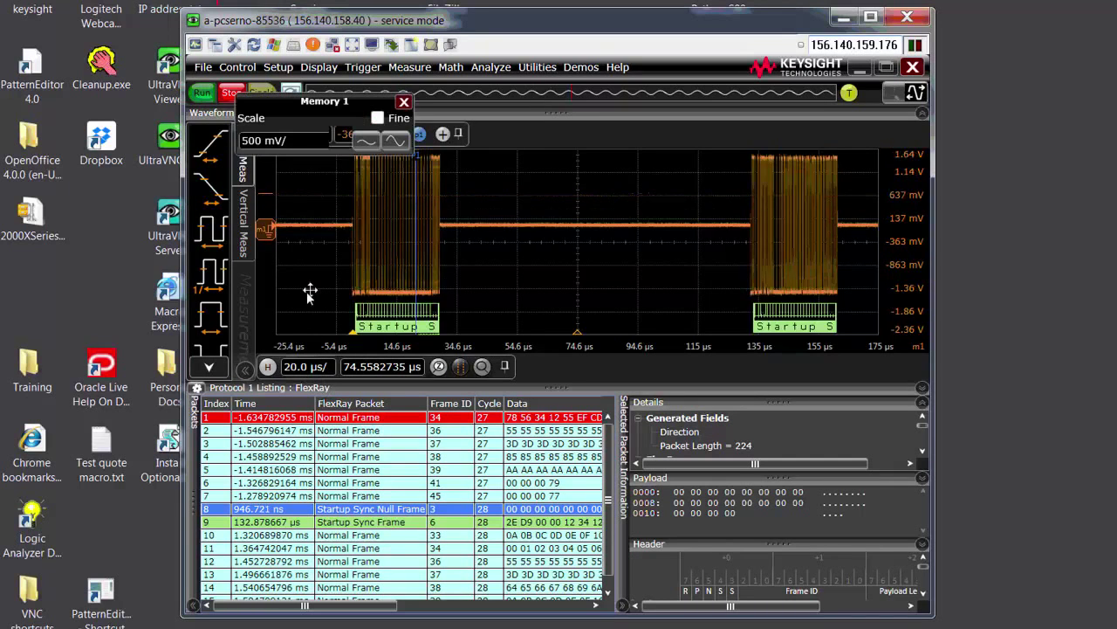
{"action": "left_click", "coordinate": [301, 367]}
{"action": "scroll", "coordinate": [301, 367], "scroll_direction": "down", "scroll_amount": 1}
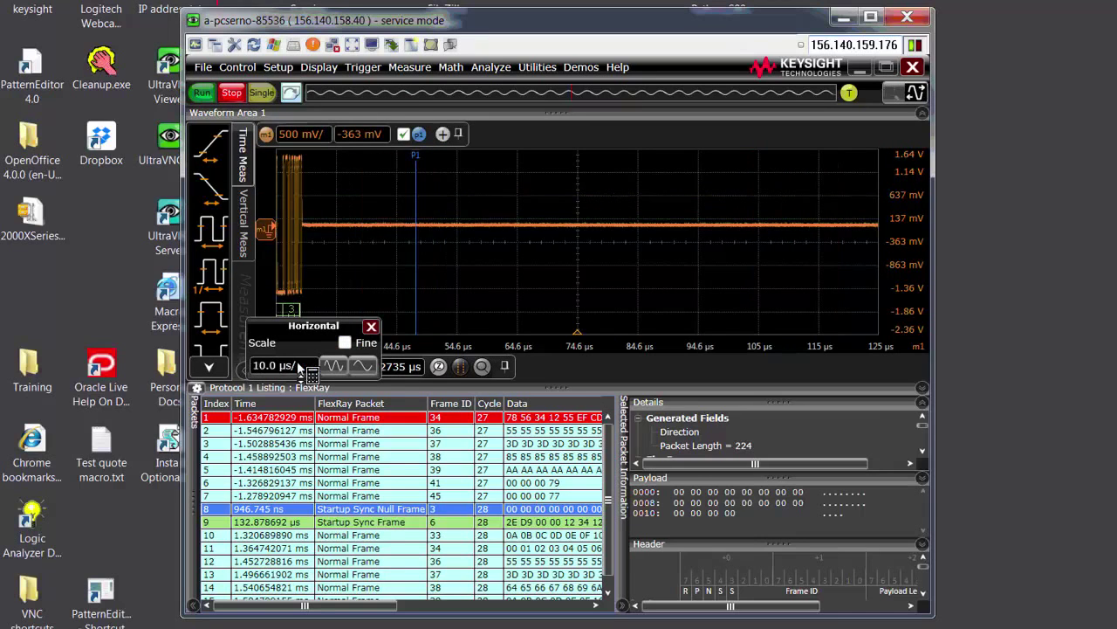
{"action": "scroll", "coordinate": [301, 367], "scroll_direction": "up", "scroll_amount": 1}
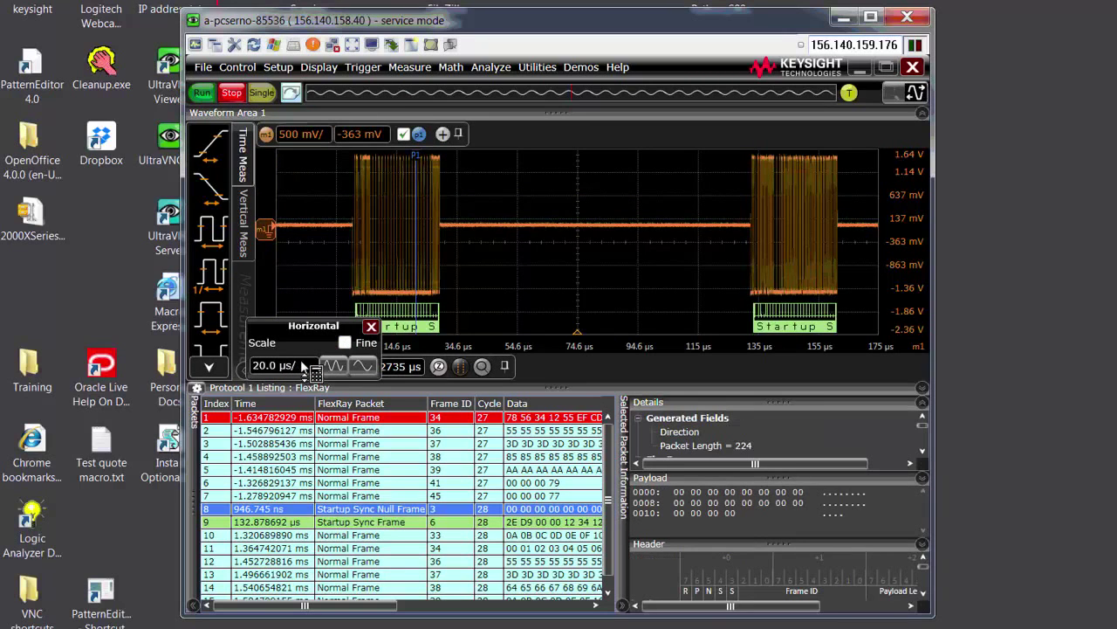
{"action": "scroll", "coordinate": [298, 371], "scroll_direction": "up", "scroll_amount": 1}
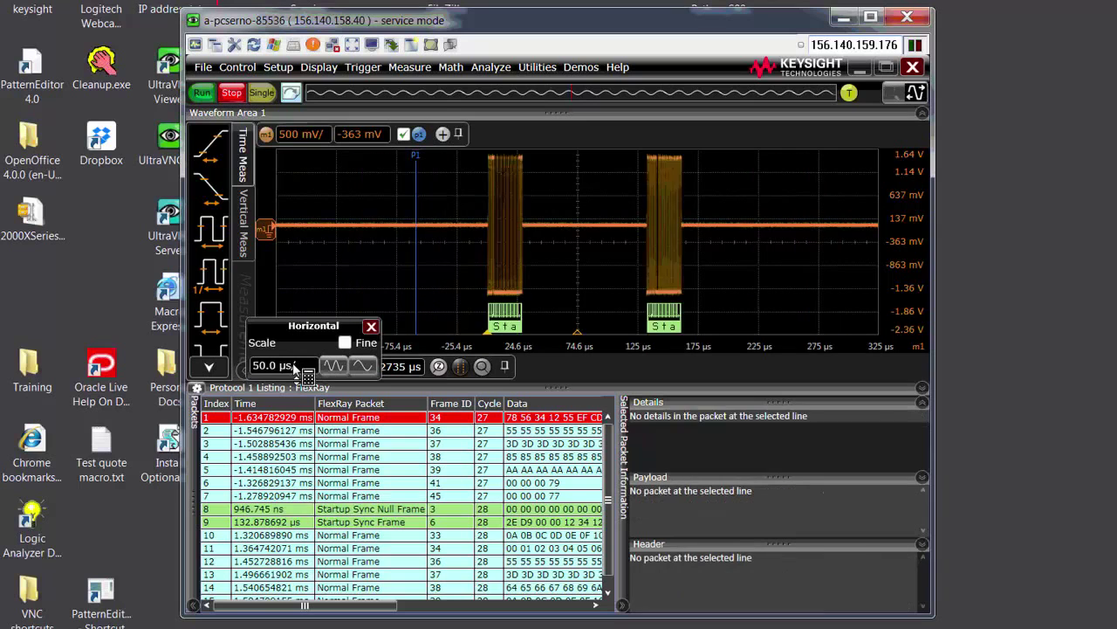
{"action": "scroll", "coordinate": [298, 370], "scroll_direction": "down", "scroll_amount": 1}
{"action": "scroll", "coordinate": [297, 370], "scroll_direction": "down", "scroll_amount": 1}
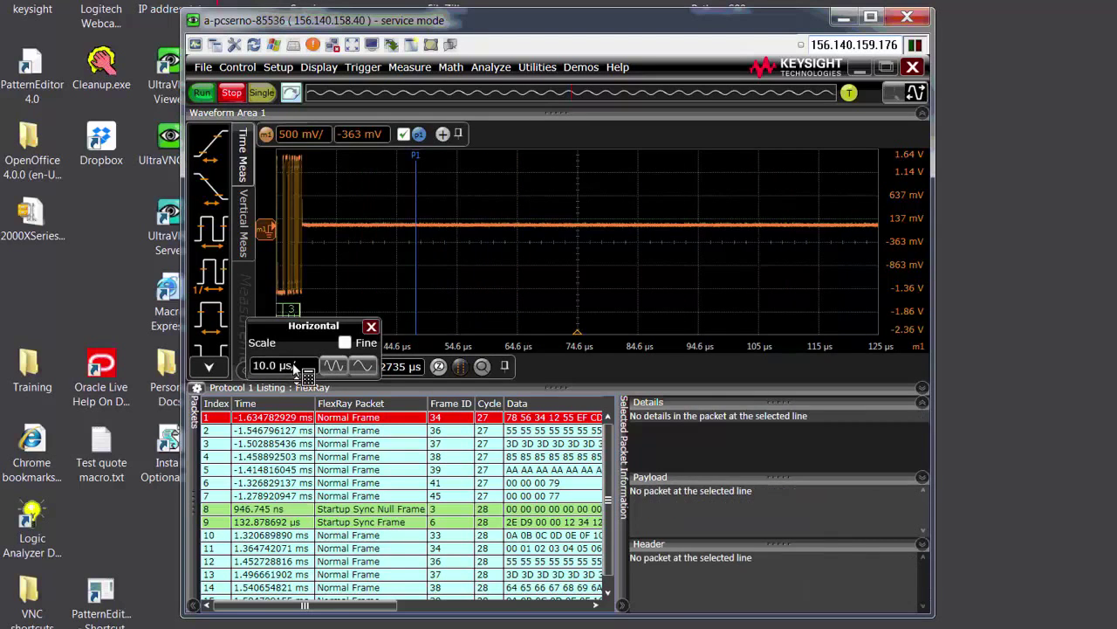
Centre the Startup Sync Null Frame on screen and zoom to 2.00 µs/div
{"action": "left_click_drag", "start_coordinate": [306, 216], "coordinate": [569, 209]}
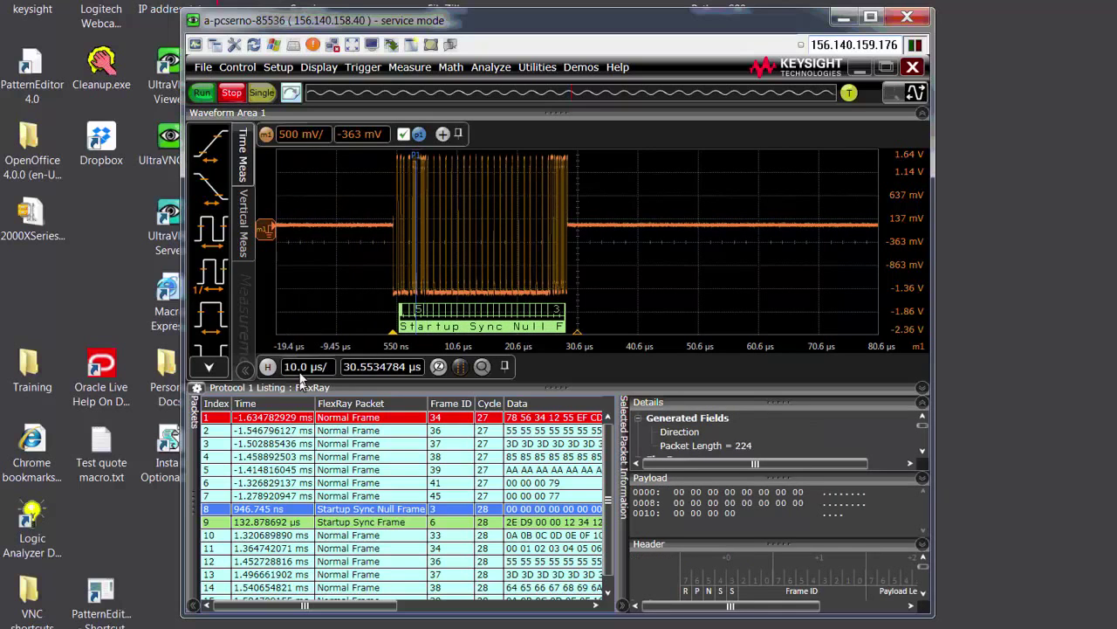
{"action": "scroll", "coordinate": [301, 369], "scroll_direction": "down", "scroll_amount": 1}
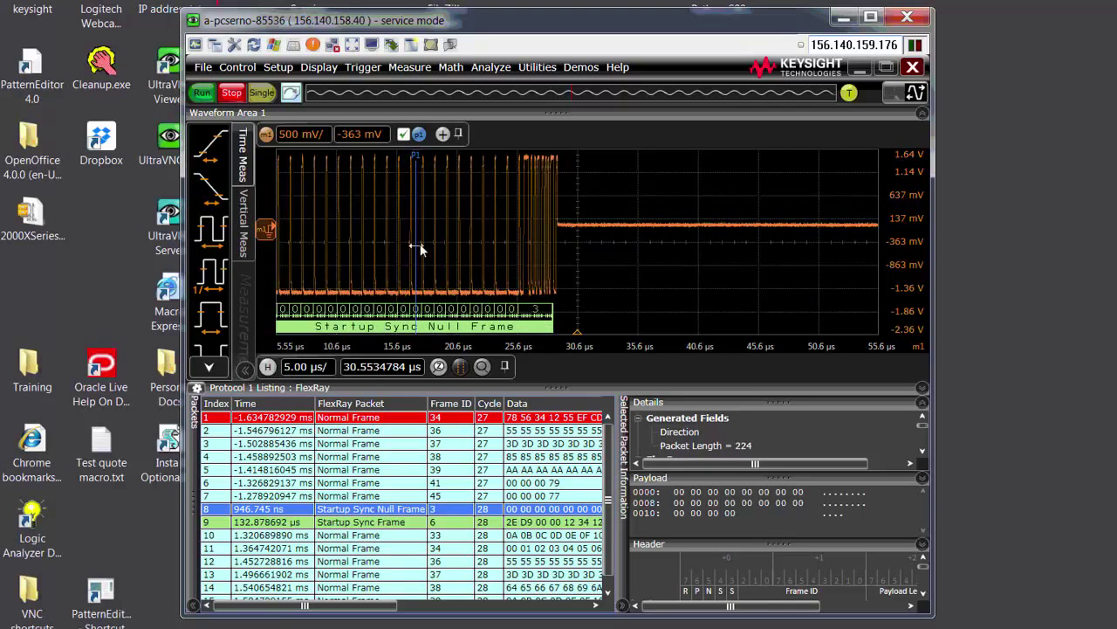
{"action": "left_click_drag", "start_coordinate": [424, 245], "coordinate": [668, 232]}
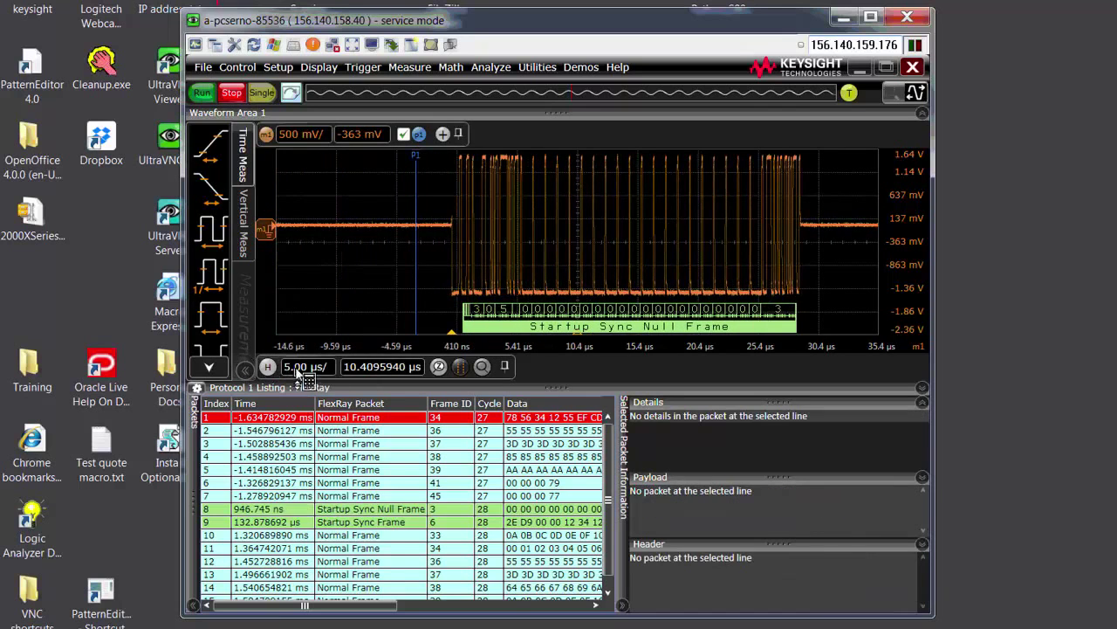
{"action": "scroll", "coordinate": [301, 369], "scroll_direction": "down", "scroll_amount": 1}
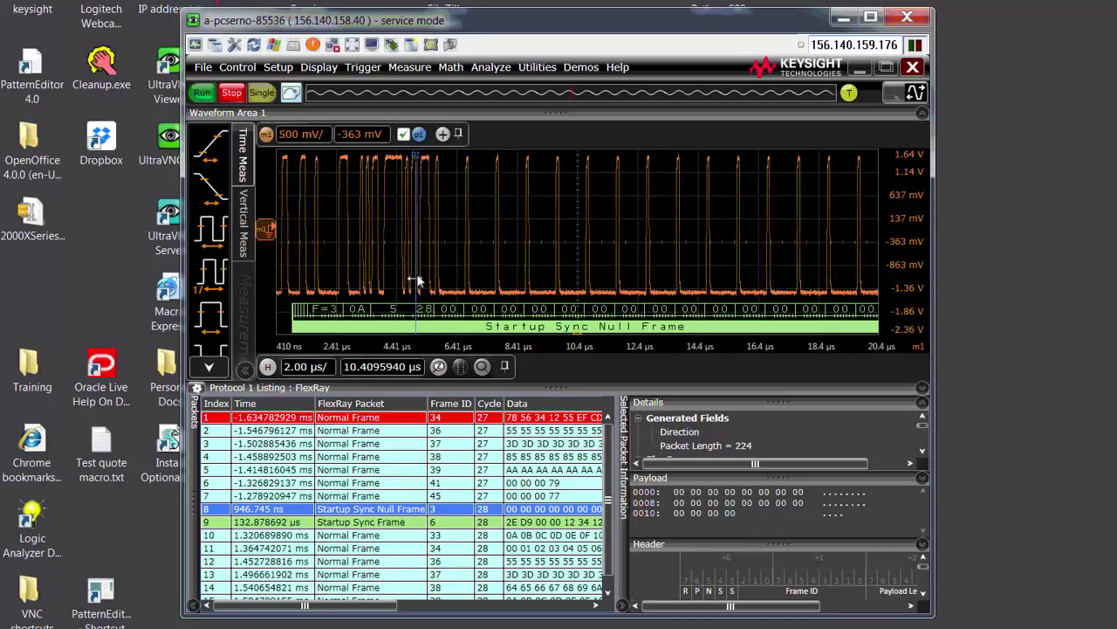
Slide the P1 marker right to about 8 µs inside the frame's decoded data
{"action": "left_click_drag", "start_coordinate": [416, 269], "coordinate": [494, 276]}
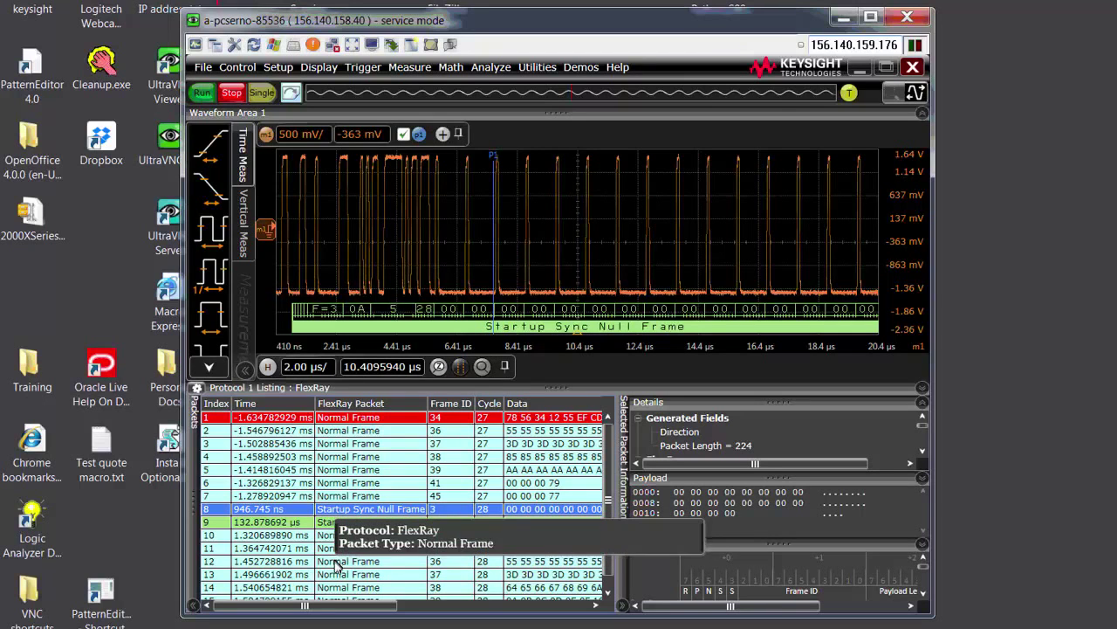
Jump through listing packets 3, 6, 4 and 13, ending on Frame ID 37 at 1.507 ms
{"action": "left_click", "coordinate": [347, 444]}
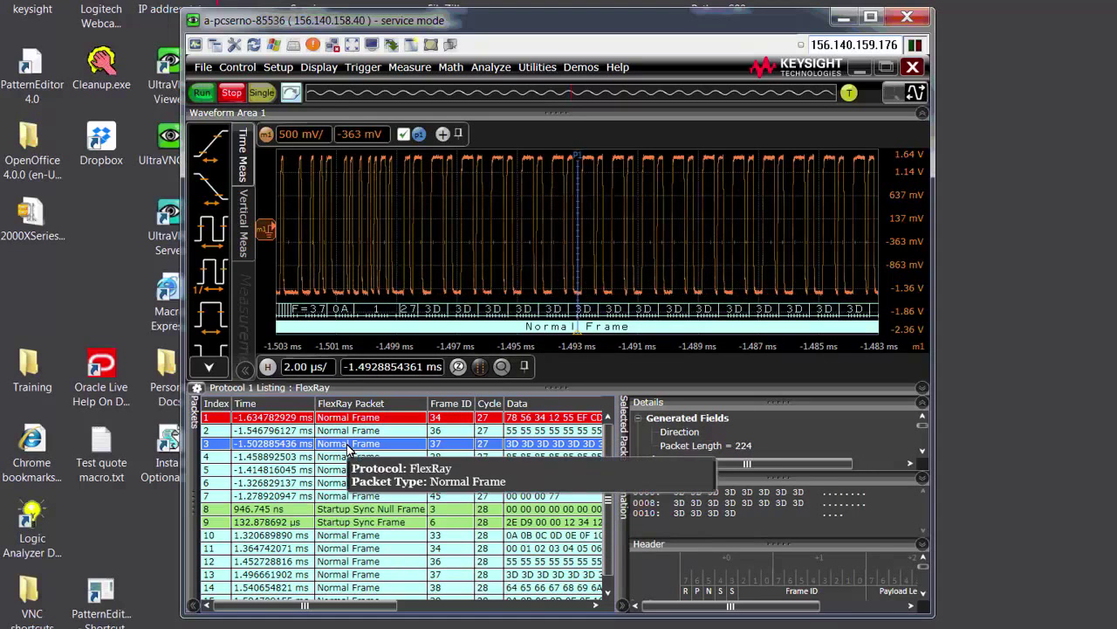
{"action": "left_click", "coordinate": [347, 483]}
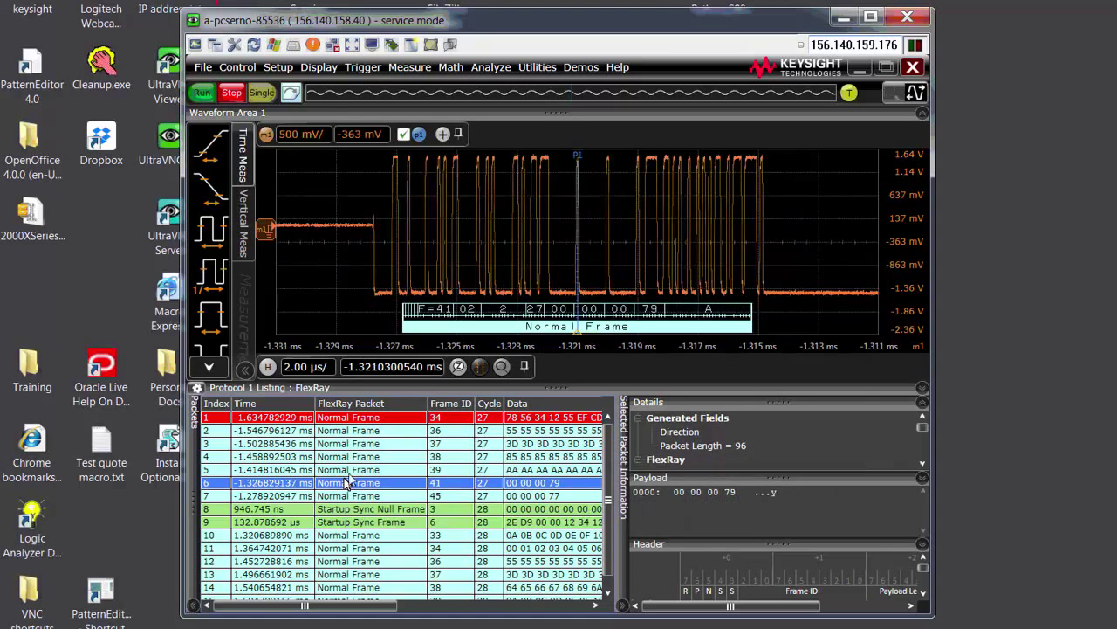
{"action": "left_click", "coordinate": [372, 458]}
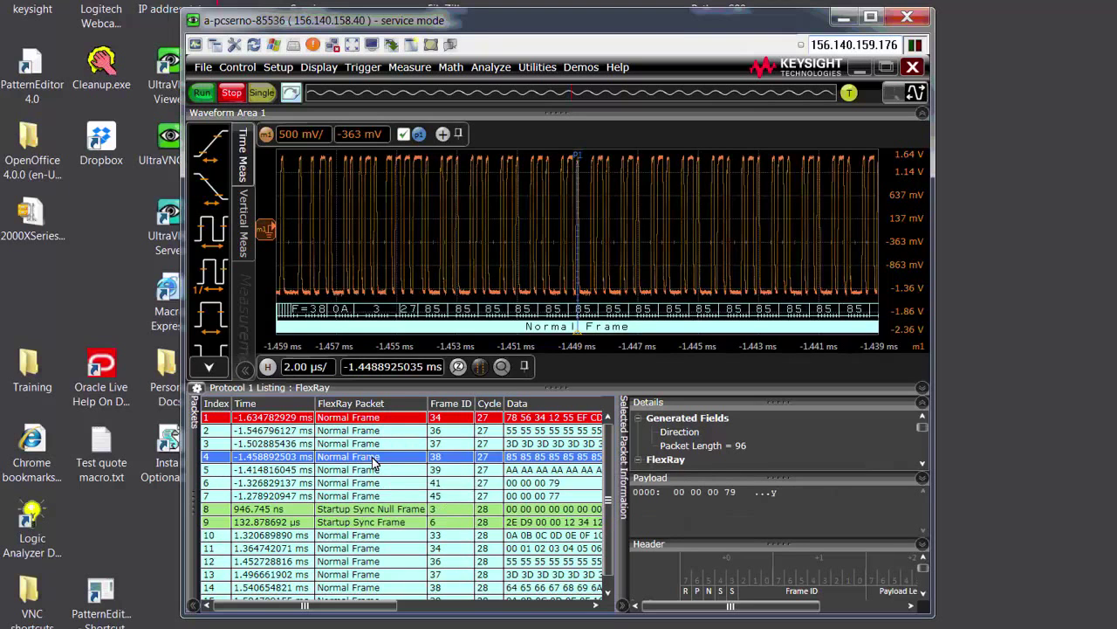
{"action": "left_click", "coordinate": [358, 576]}
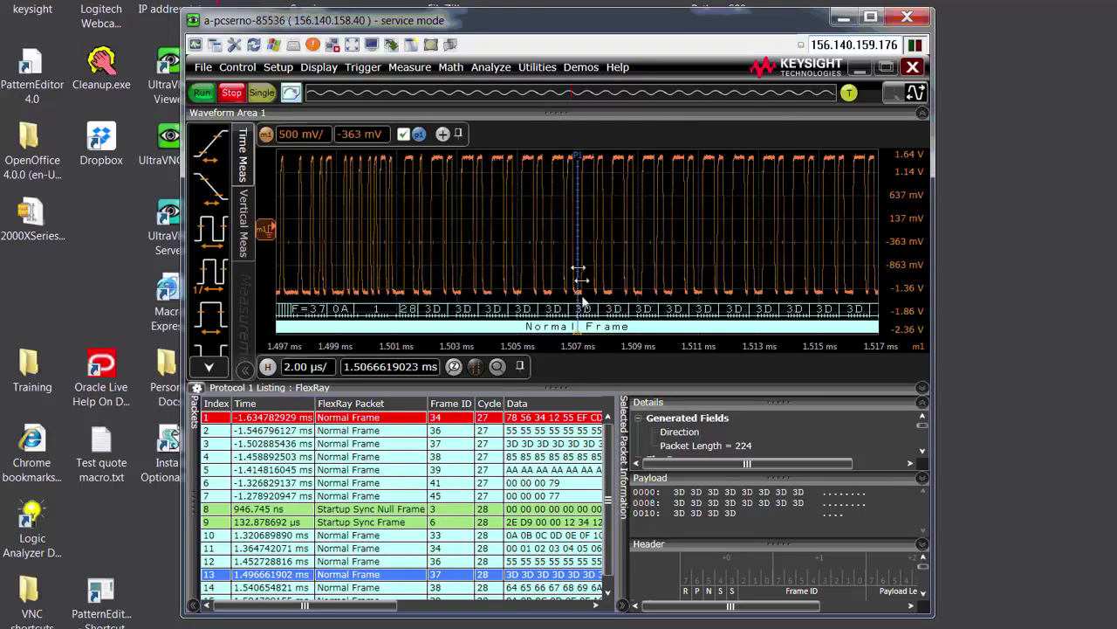
Resize the listing panes and switch to the Tabbed/Custom Window Layout
{"action": "left_click_drag", "start_coordinate": [554, 392], "coordinate": [558, 229]}
{"action": "mouse_move", "coordinate": [559, 278]}
{"action": "left_mouse_down"}
{"action": "mouse_move", "coordinate": [560, 324]}
{"action": "mouse_move", "coordinate": [558, 286]}
{"action": "left_mouse_up"}
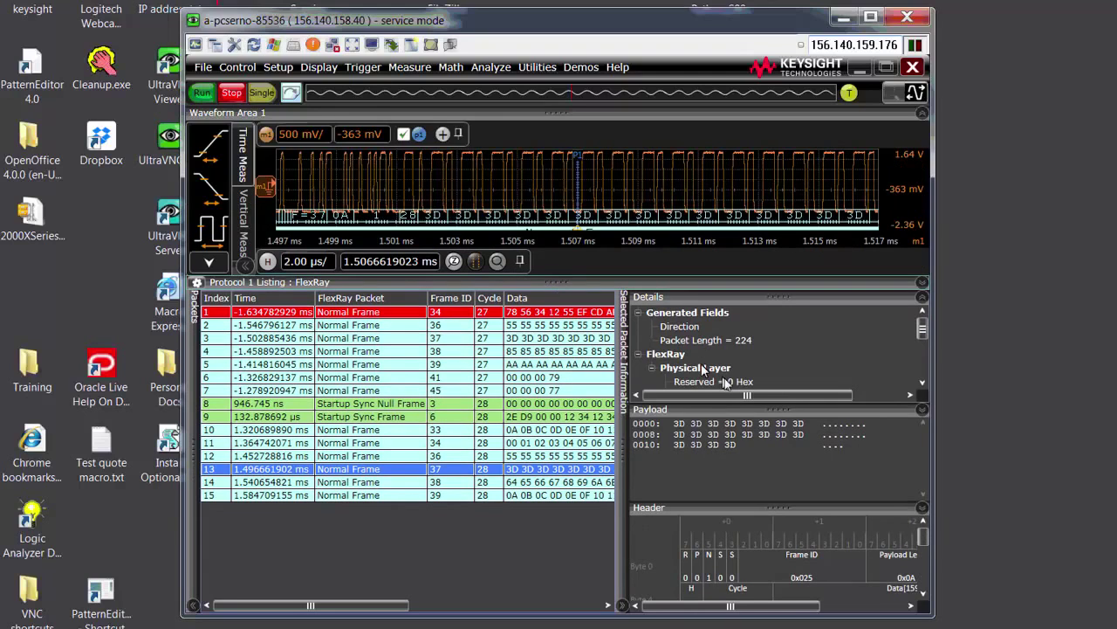
{"action": "left_click", "coordinate": [319, 70]}
{"action": "mouse_move", "coordinate": [333, 178]}
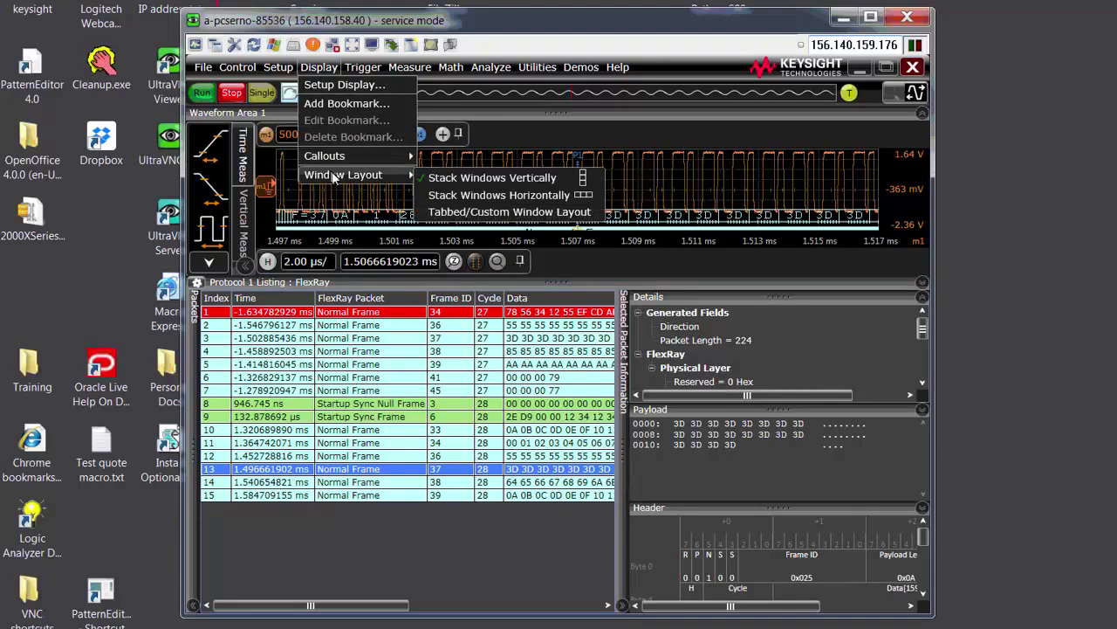
{"action": "left_click", "coordinate": [471, 213]}
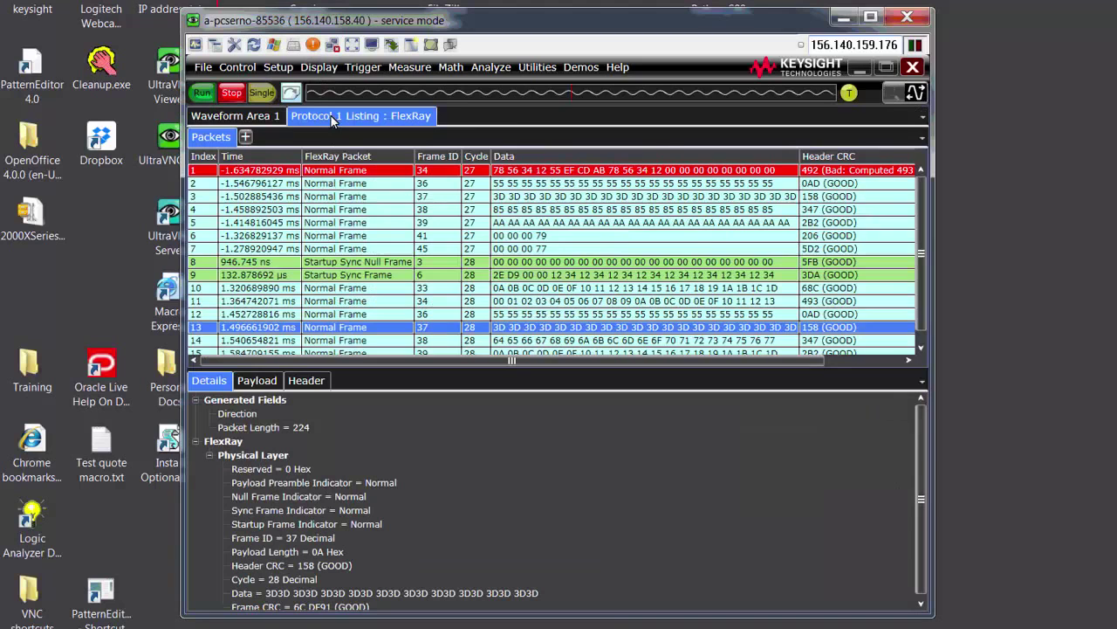
Dock the Protocol 1 Listing on the right half, beside Waveform Area 1
{"action": "left_click_drag", "start_coordinate": [330, 115], "coordinate": [619, 428]}
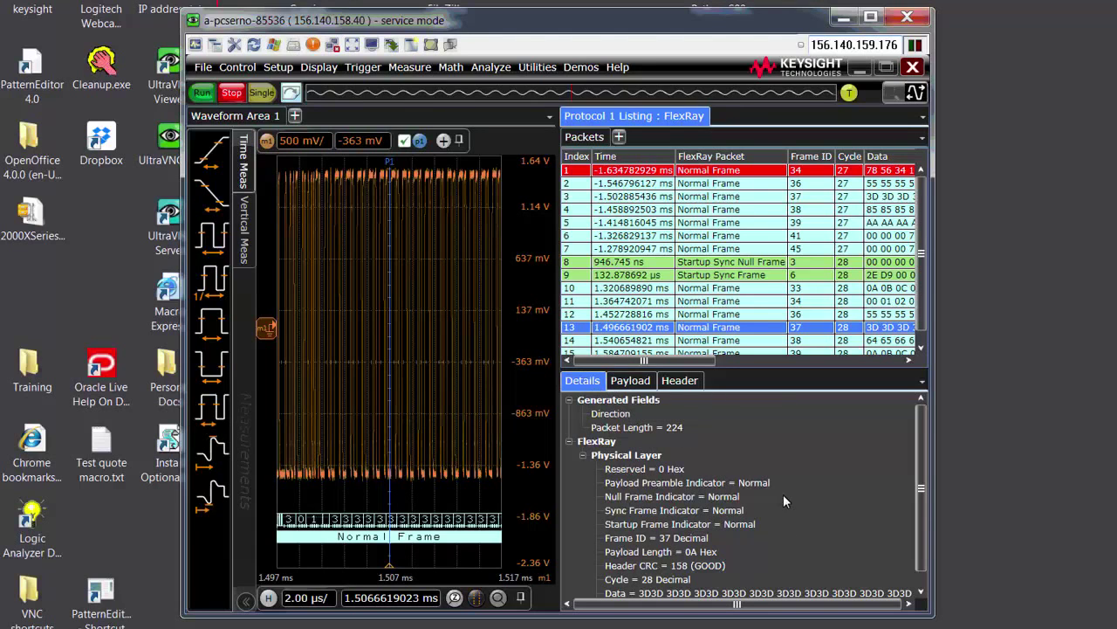
Show packet 13's header fields down to Frame CRC 0x6CDF91 and open the Trigger menu
{"action": "scroll", "coordinate": [783, 494], "scroll_direction": "down", "scroll_amount": 1}
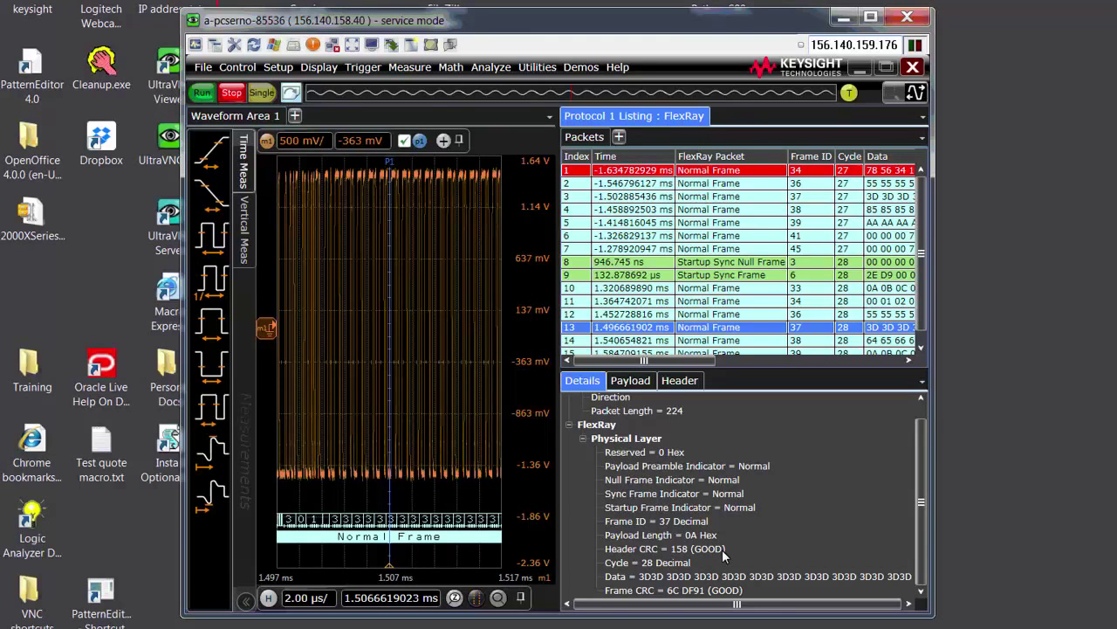
{"action": "left_click", "coordinate": [638, 384]}
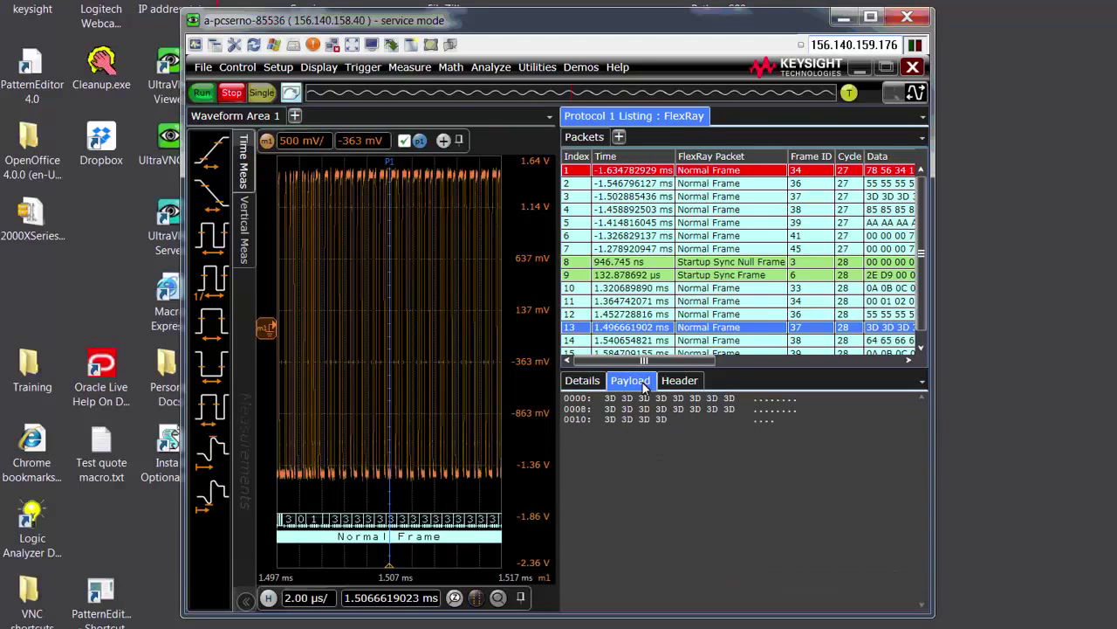
{"action": "left_click", "coordinate": [685, 381]}
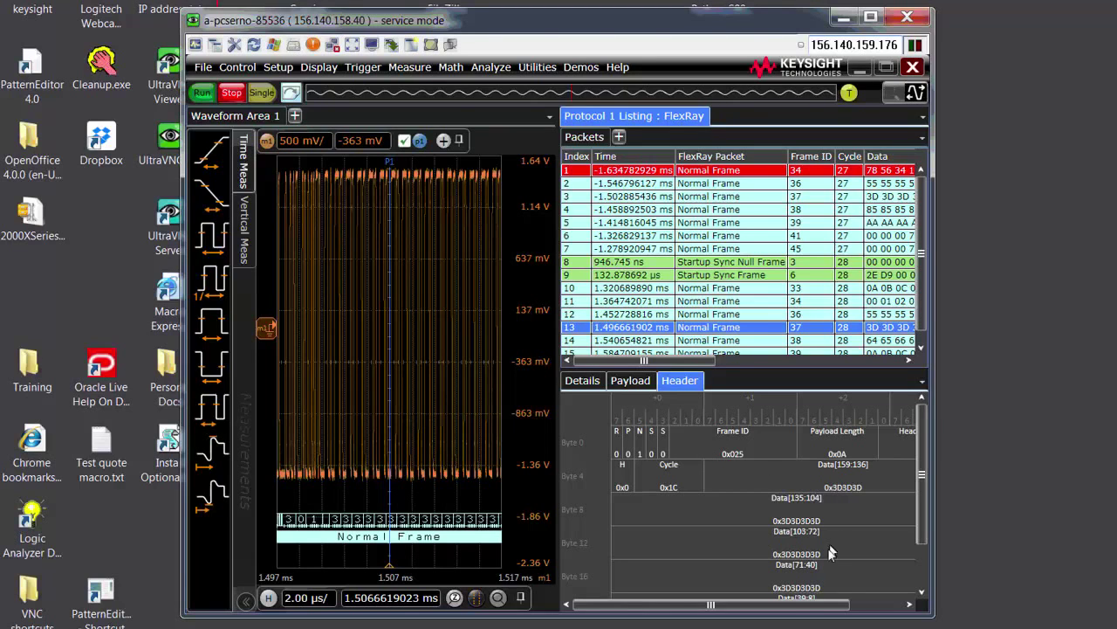
{"action": "left_click_drag", "start_coordinate": [785, 604], "coordinate": [838, 604]}
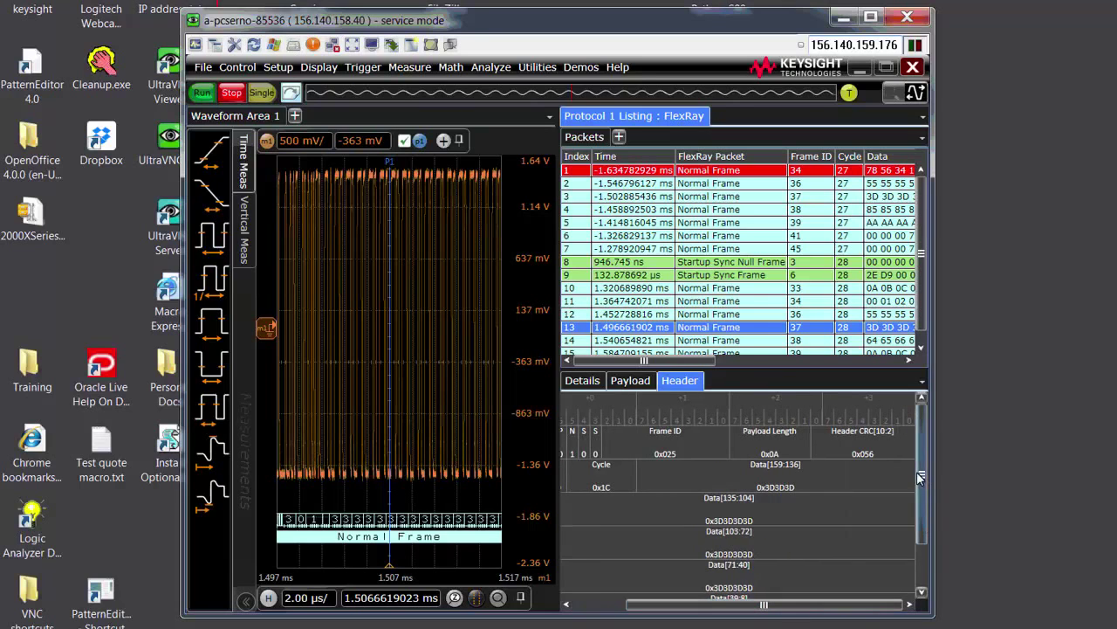
{"action": "left_click_drag", "start_coordinate": [917, 472], "coordinate": [914, 551]}
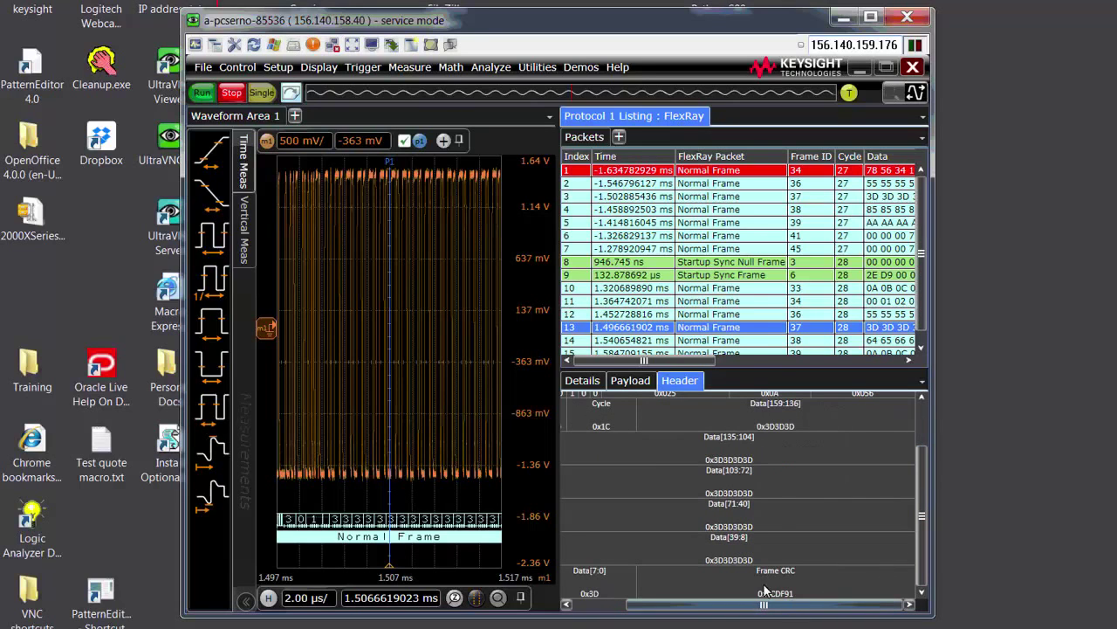
{"action": "left_click", "coordinate": [352, 69]}
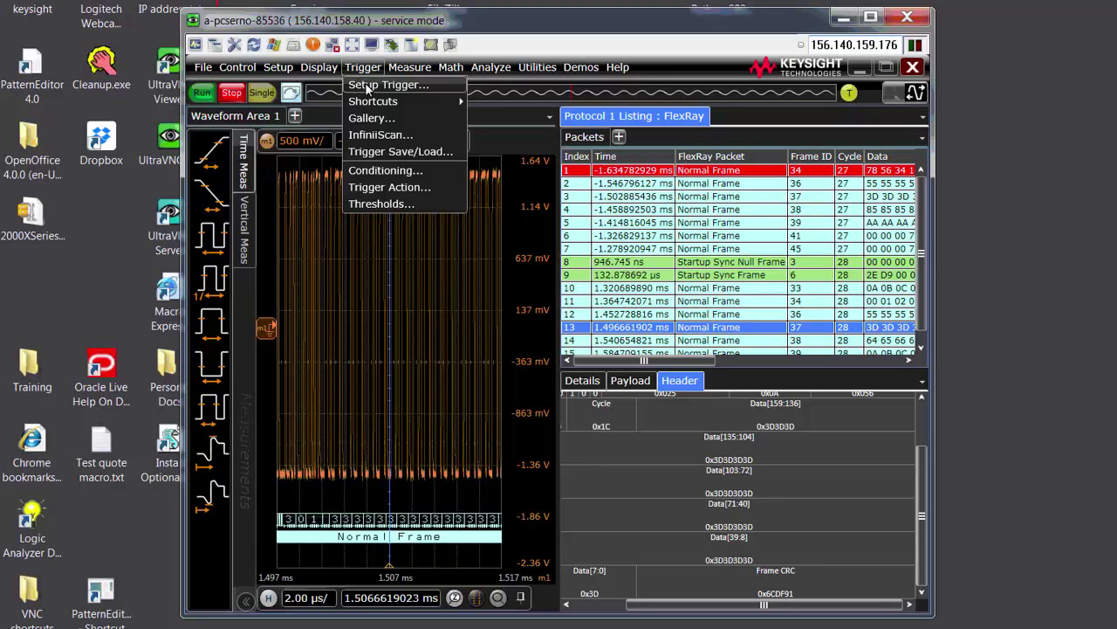
Open Setup Trigger, move the dialog lower, and open Protocol Search for p1:FlexRay
{"action": "left_click", "coordinate": [359, 85]}
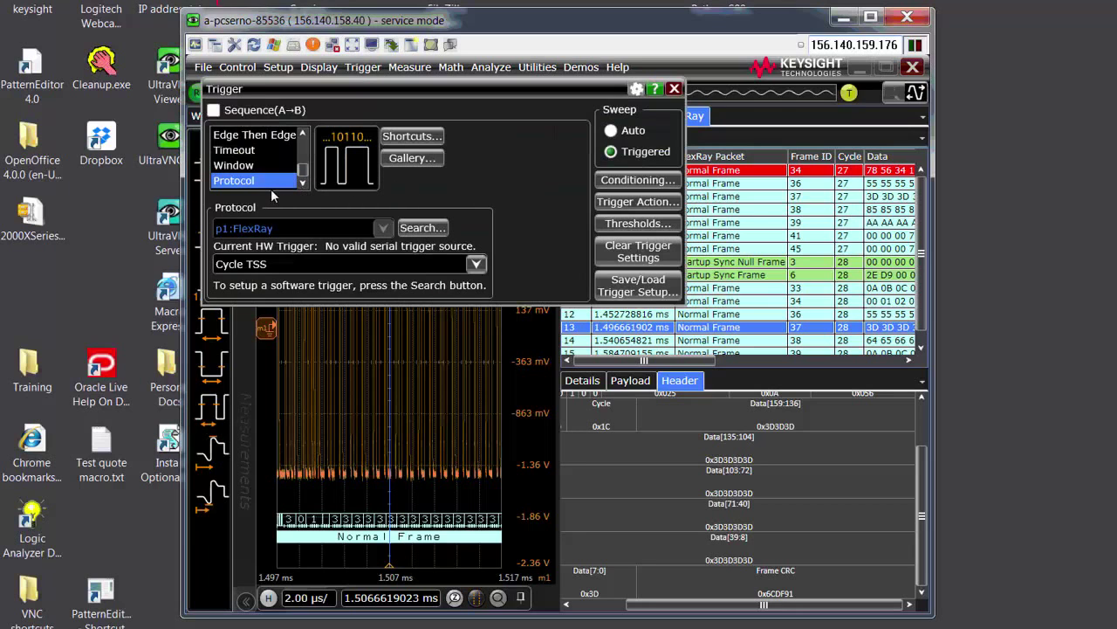
{"action": "left_click_drag", "start_coordinate": [369, 89], "coordinate": [402, 137]}
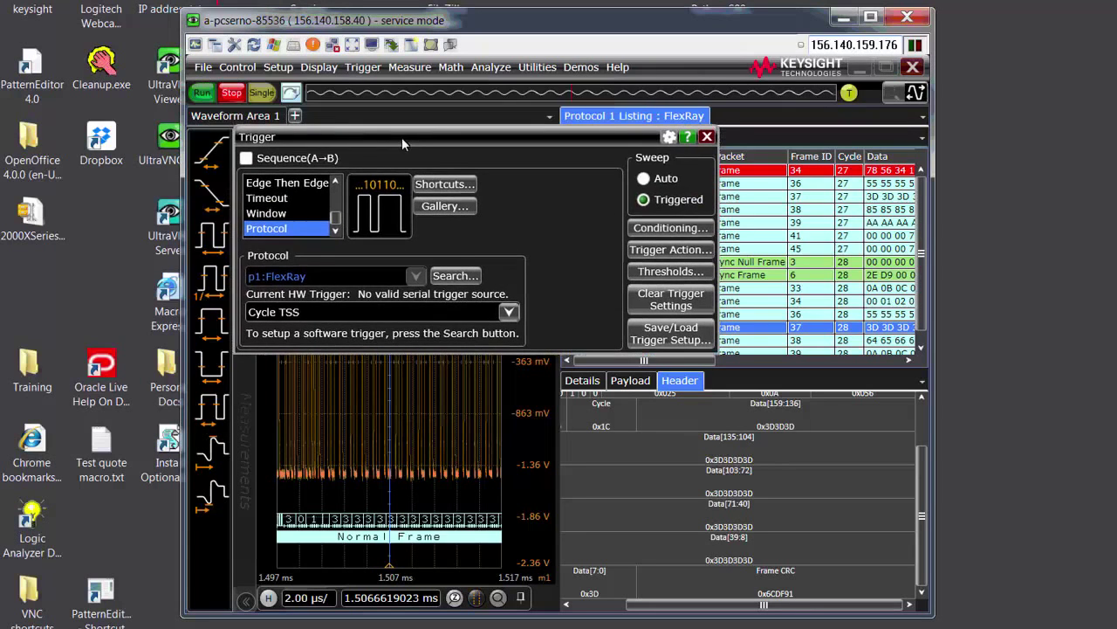
{"action": "left_click", "coordinate": [456, 276]}
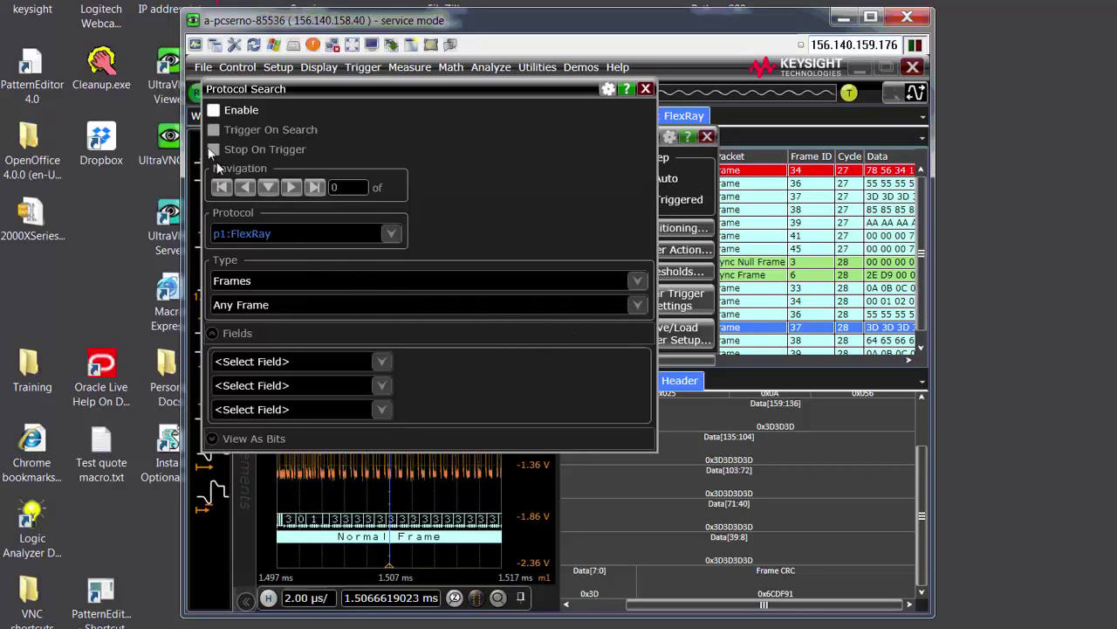
Enable a Bad Header CRC error search and jump to its single match near -1.621 ms
{"action": "left_click", "coordinate": [213, 110]}
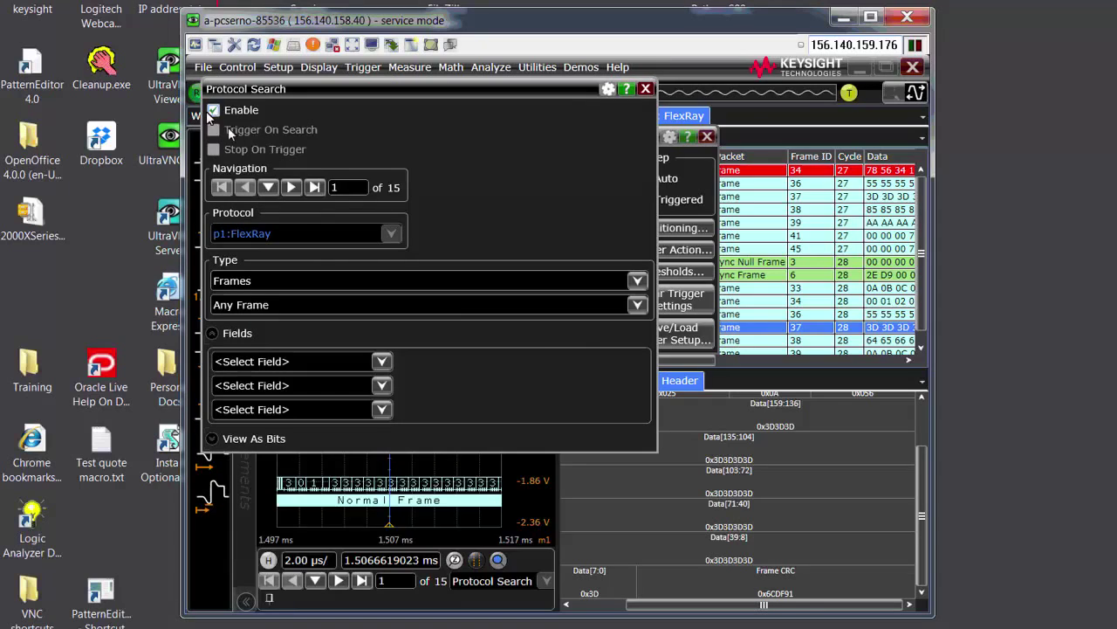
{"action": "left_click", "coordinate": [638, 280]}
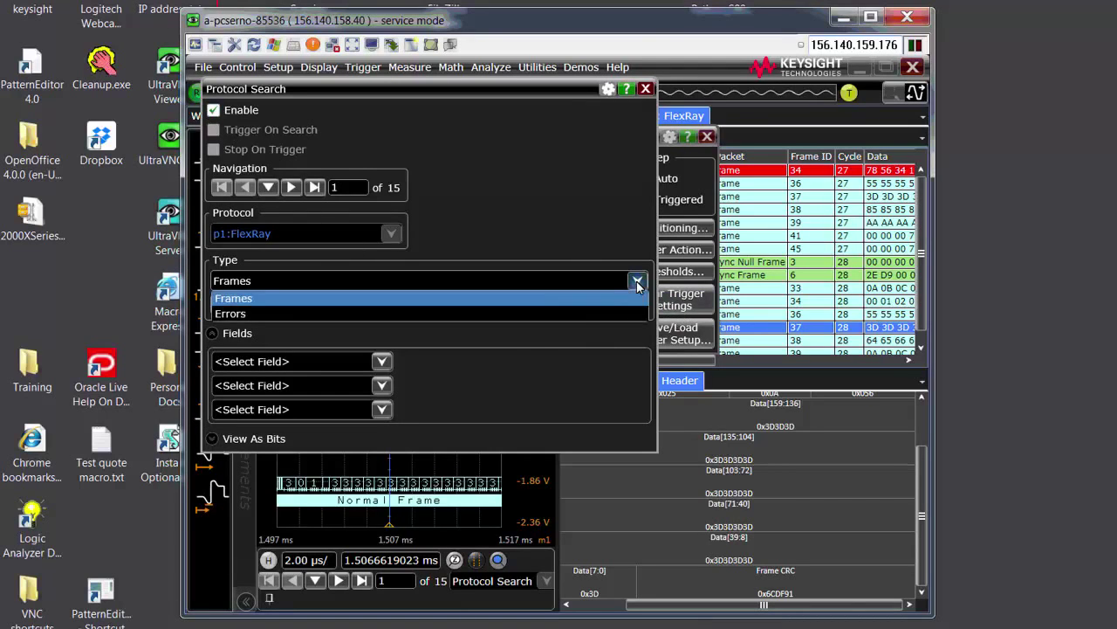
{"action": "left_click", "coordinate": [568, 314]}
{"action": "left_click", "coordinate": [307, 311]}
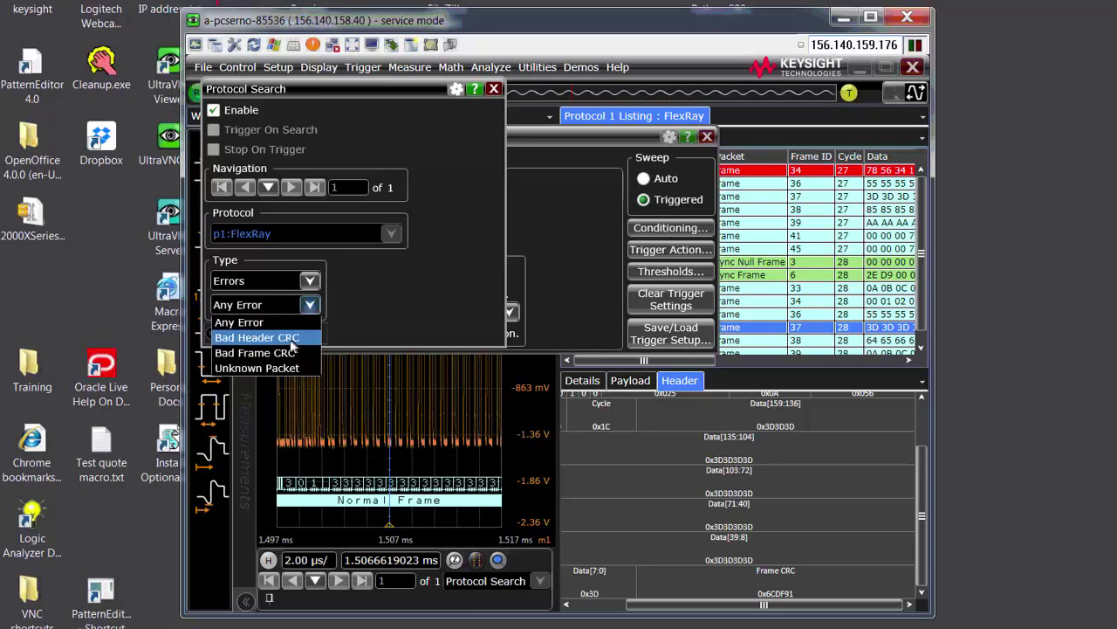
{"action": "left_click", "coordinate": [293, 344]}
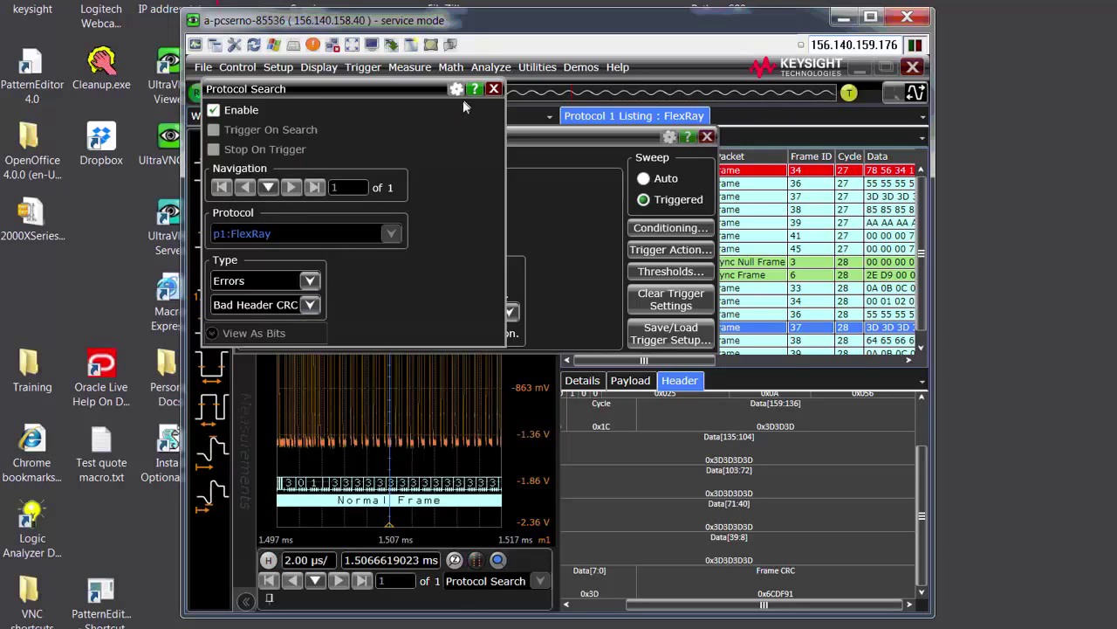
{"action": "left_click", "coordinate": [269, 188]}
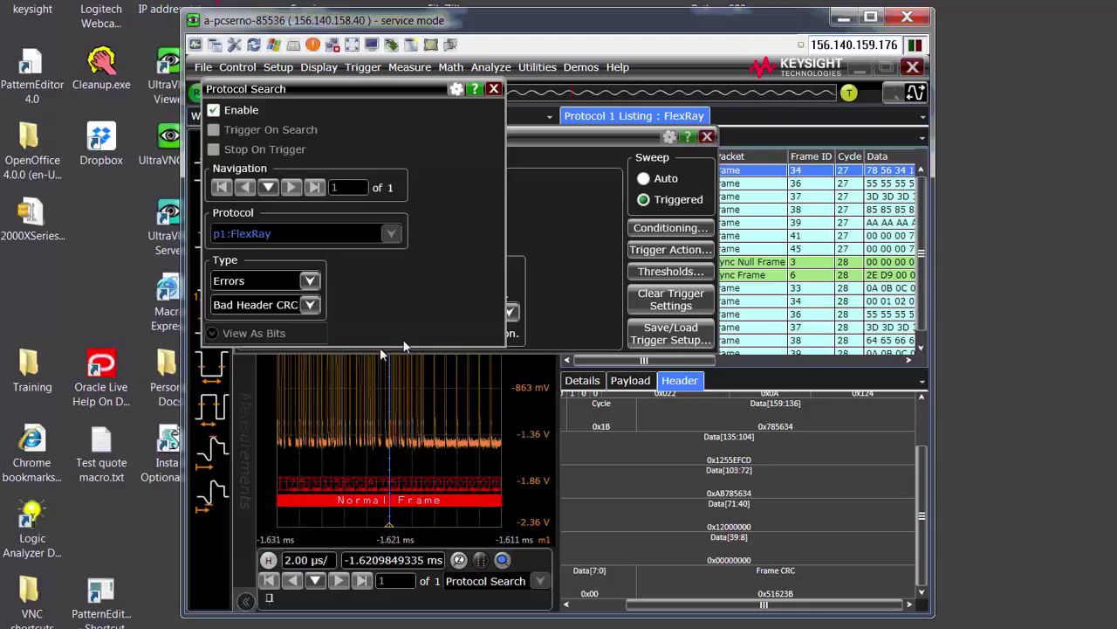
{"action": "left_click", "coordinate": [493, 89]}
Restore the scope's Default Setup, dismiss the undo prompt, and reopen the Demo Wizard
{"action": "left_click", "coordinate": [707, 138]}
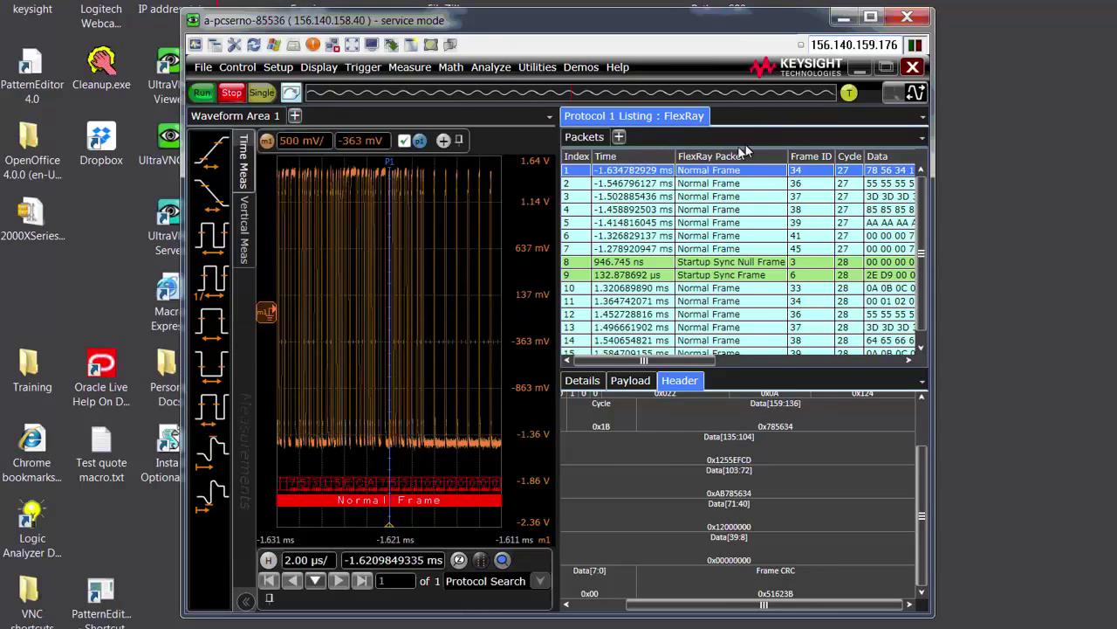
{"action": "left_click", "coordinate": [507, 67]}
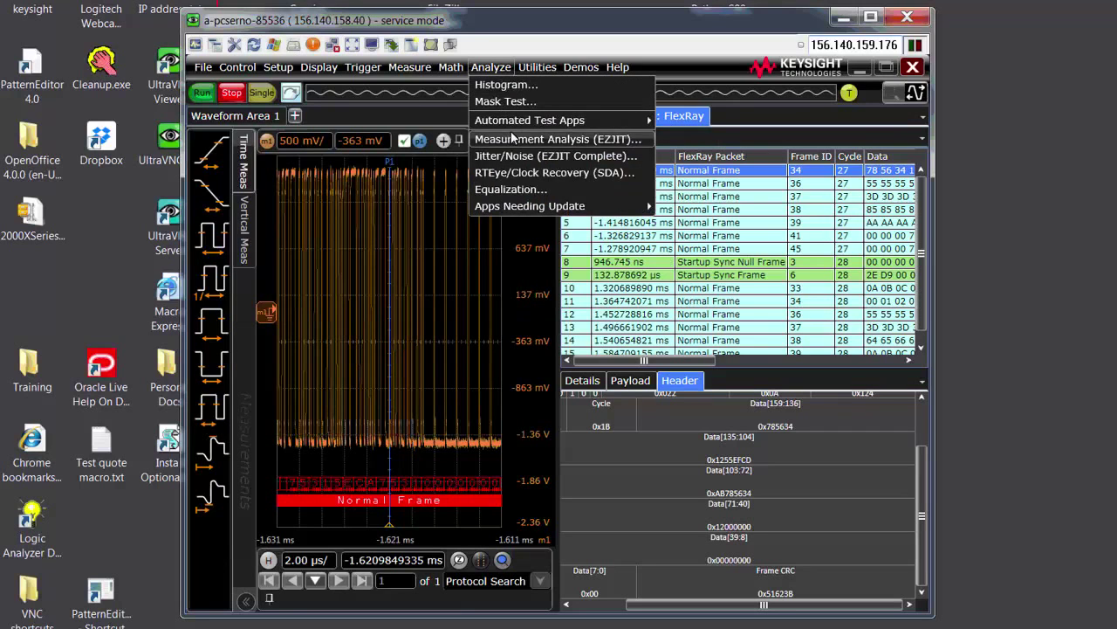
{"action": "left_click", "coordinate": [202, 67]}
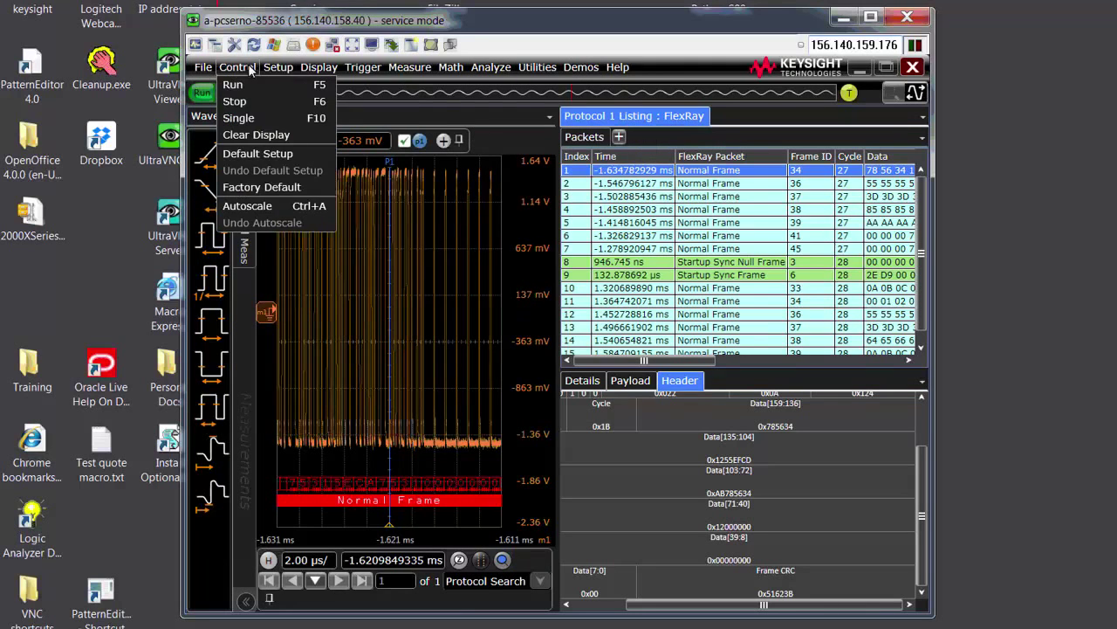
{"action": "mouse_move", "coordinate": [236, 73]}
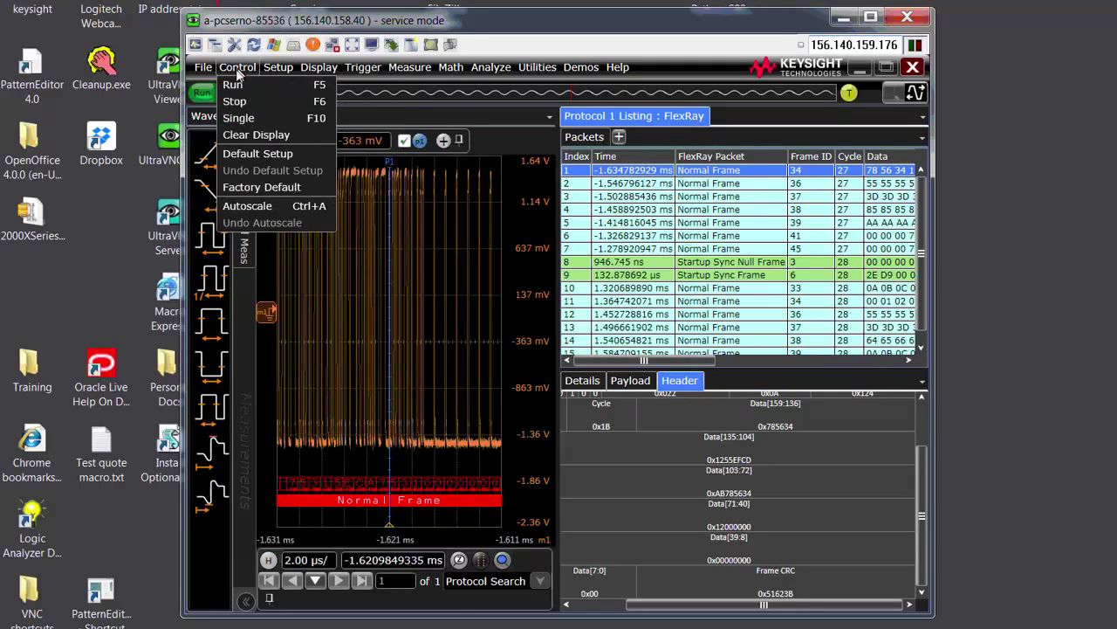
{"action": "left_click", "coordinate": [245, 153]}
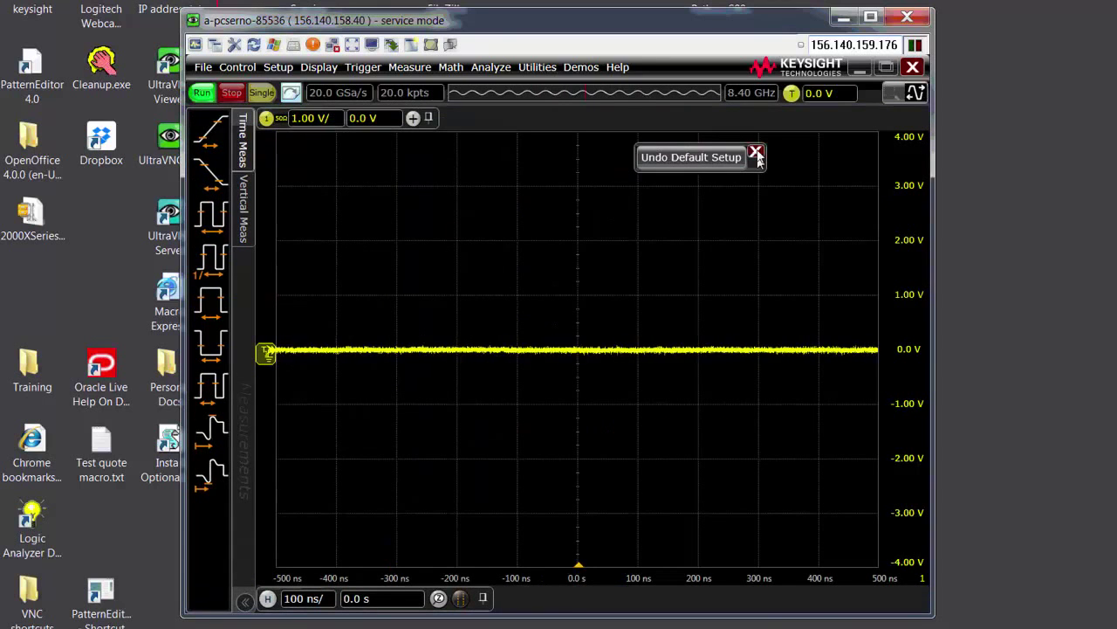
{"action": "left_click", "coordinate": [756, 154]}
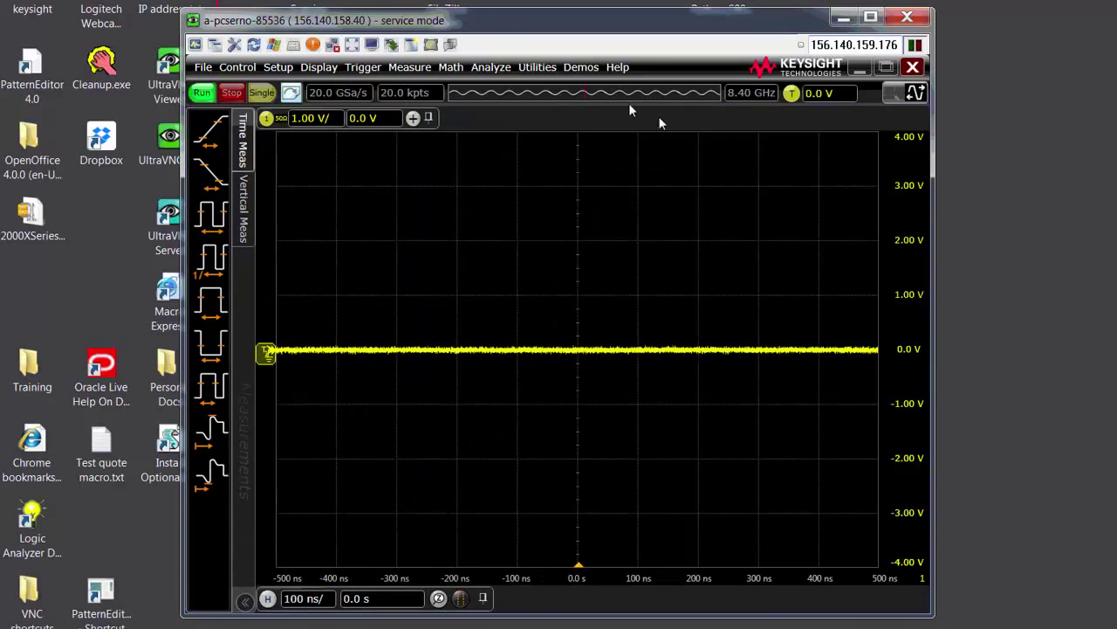
{"action": "left_click", "coordinate": [581, 67]}
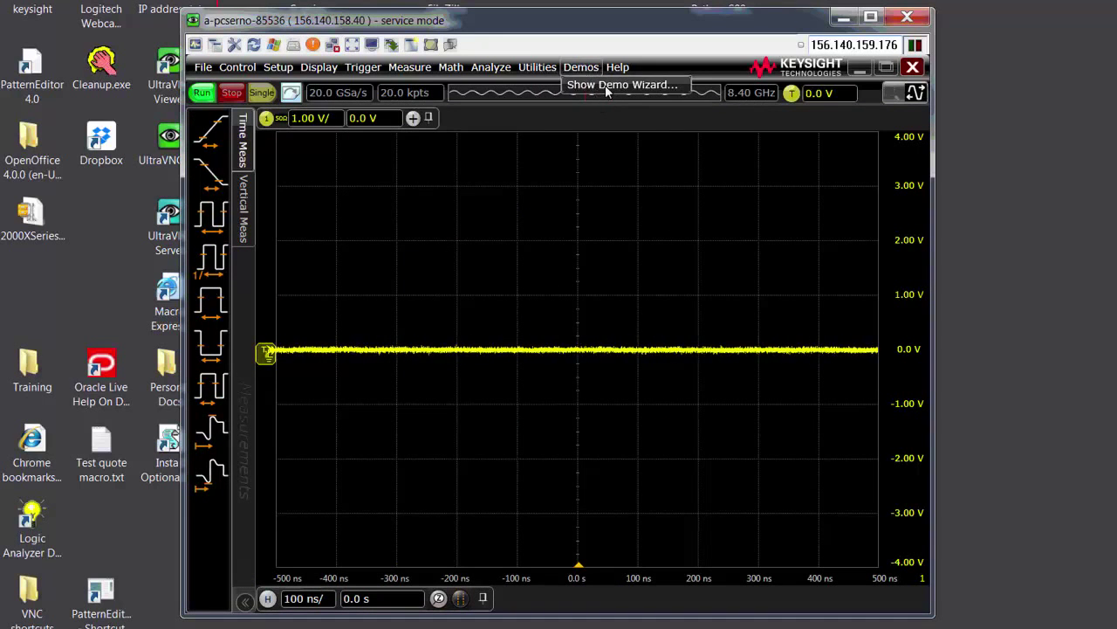
{"action": "left_click", "coordinate": [605, 85]}
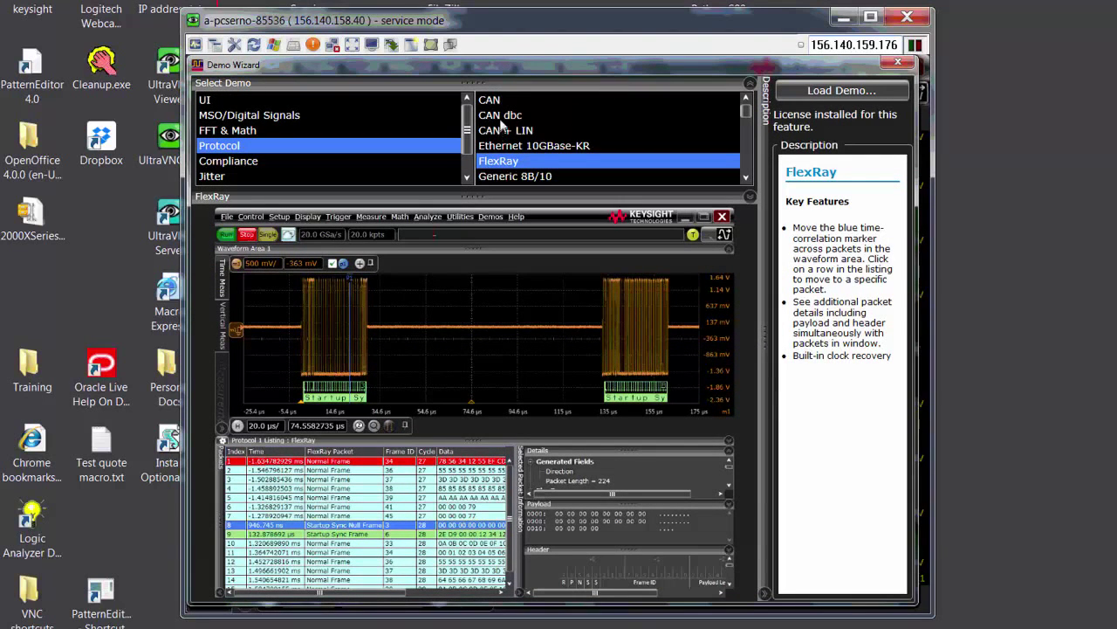
Load the CAN dbc demo so the CAN decode shows symbolic Steering, ABS and Airbag messages
{"action": "left_click", "coordinate": [503, 121]}
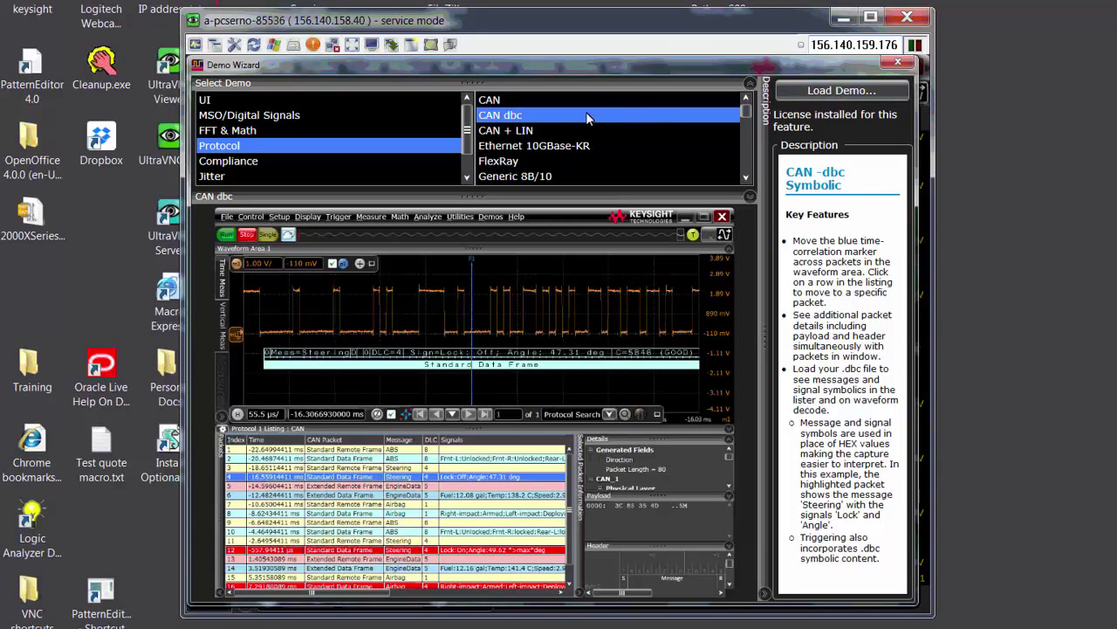
{"action": "left_click", "coordinate": [840, 91]}
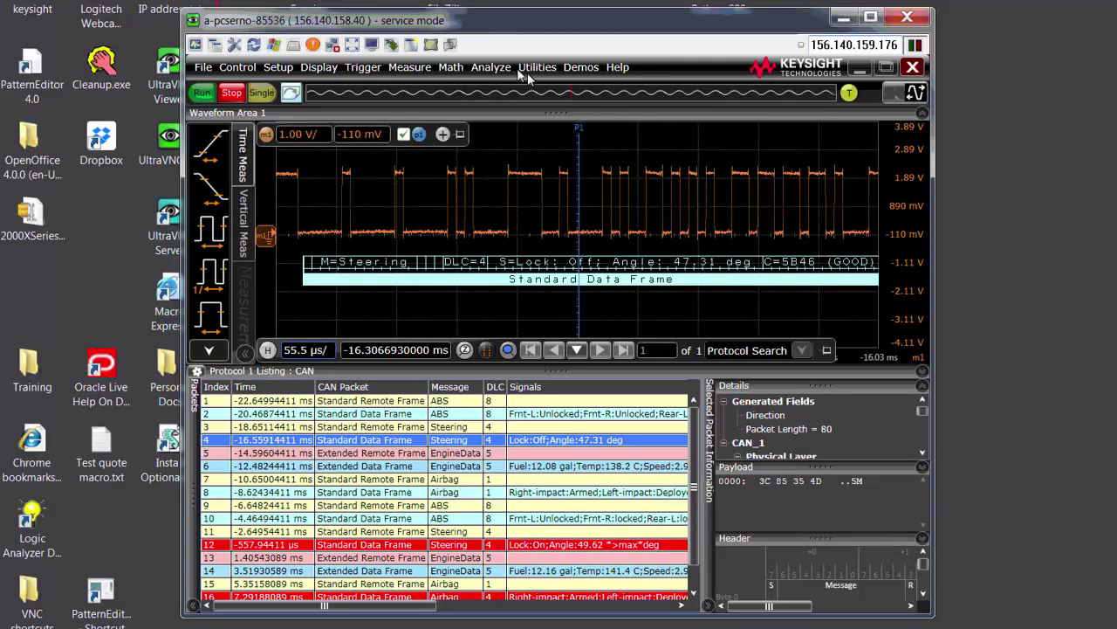
Restore the scope's Default Setup, then pick the CAN + LIN demo in the Demo Wizard
{"action": "left_click", "coordinate": [492, 67]}
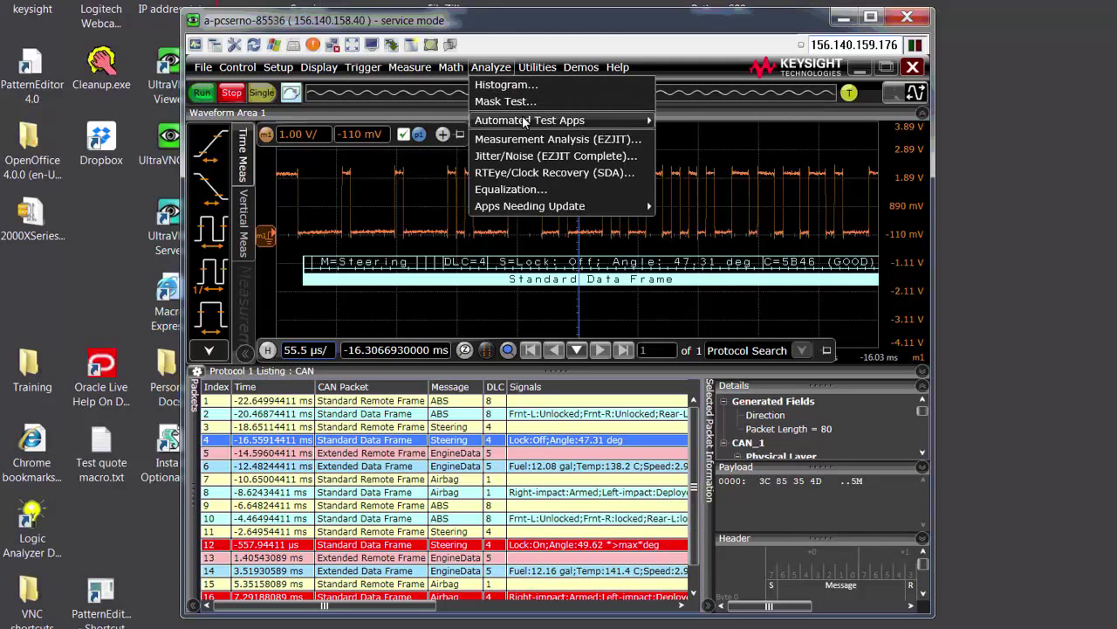
{"action": "left_click", "coordinate": [291, 79]}
{"action": "left_click", "coordinate": [236, 67]}
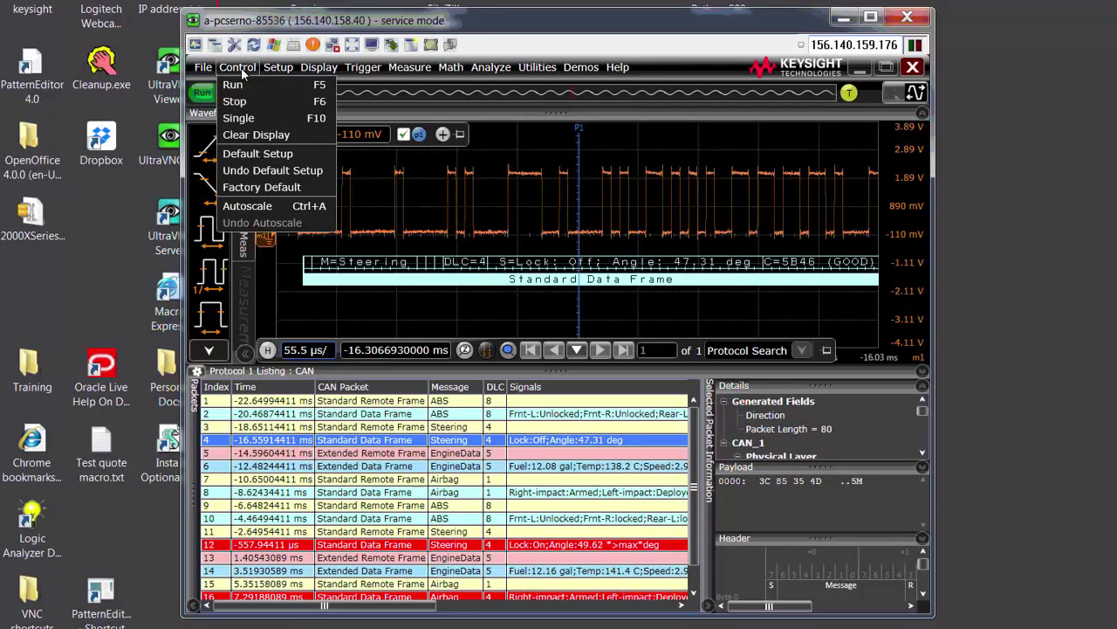
{"action": "left_click", "coordinate": [253, 151]}
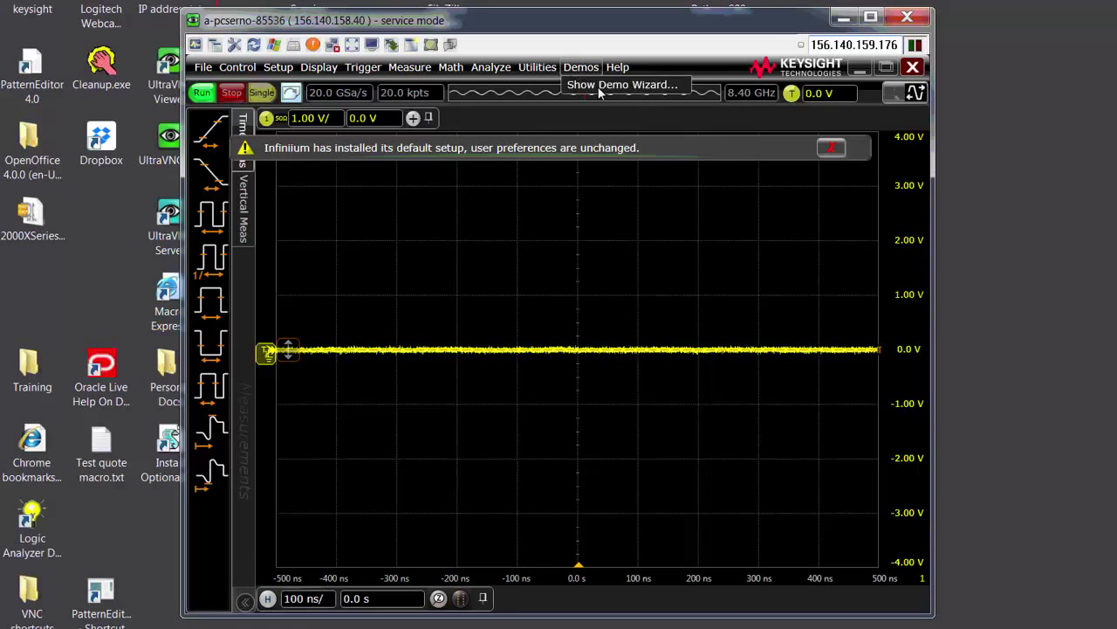
{"action": "left_click", "coordinate": [622, 84]}
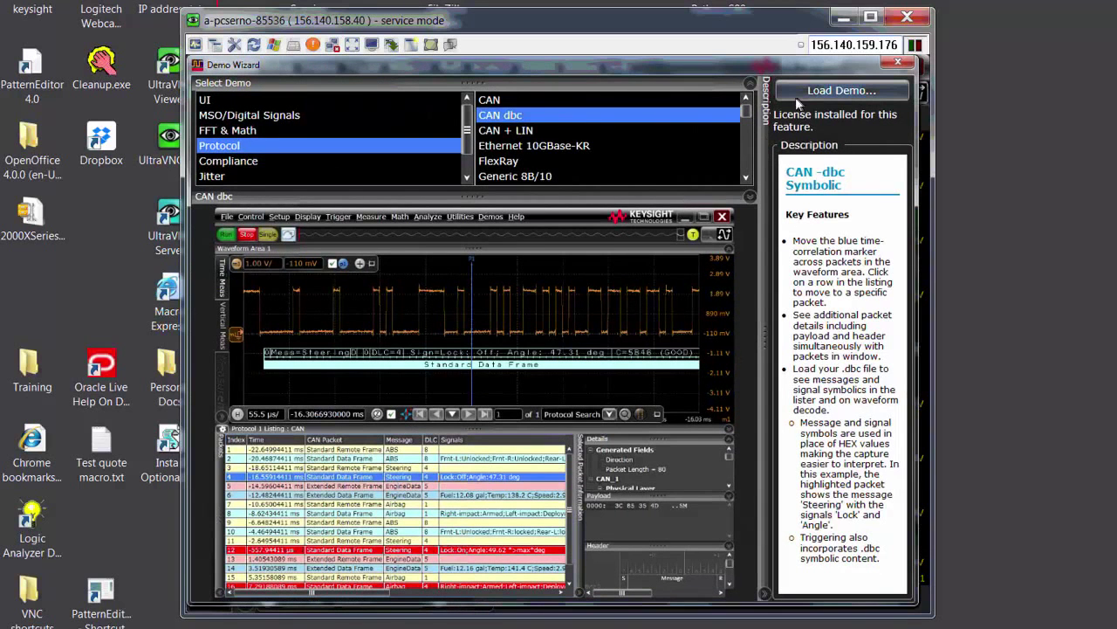
{"action": "left_click", "coordinate": [527, 134]}
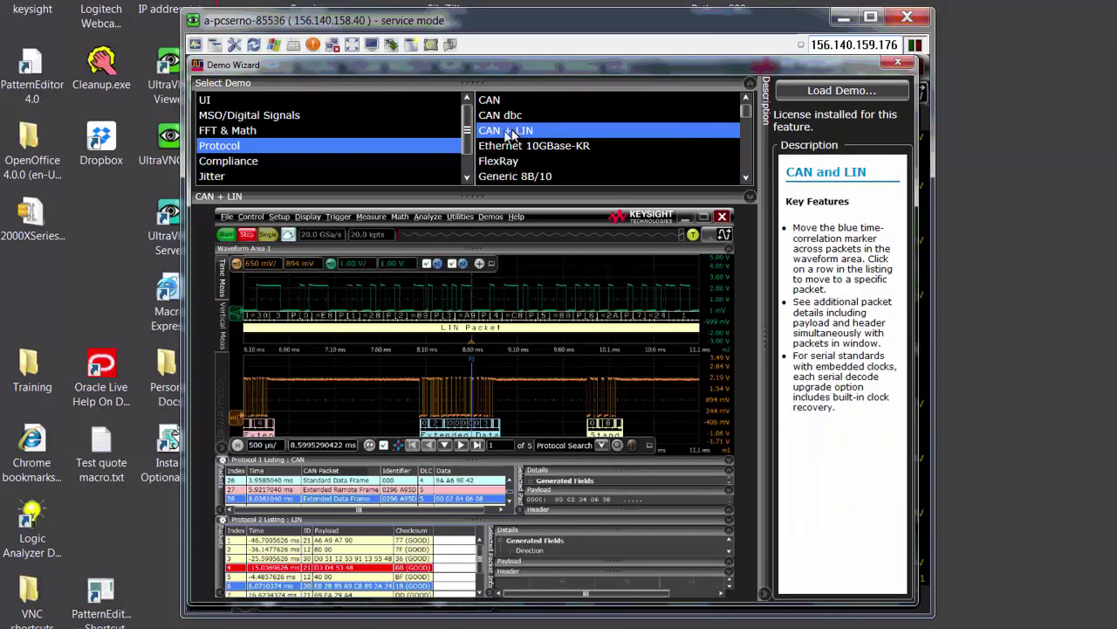
Load the CAN + LIN demo to get decoded CAN and LIN traces with separate packet listings
{"action": "left_click", "coordinate": [807, 89]}
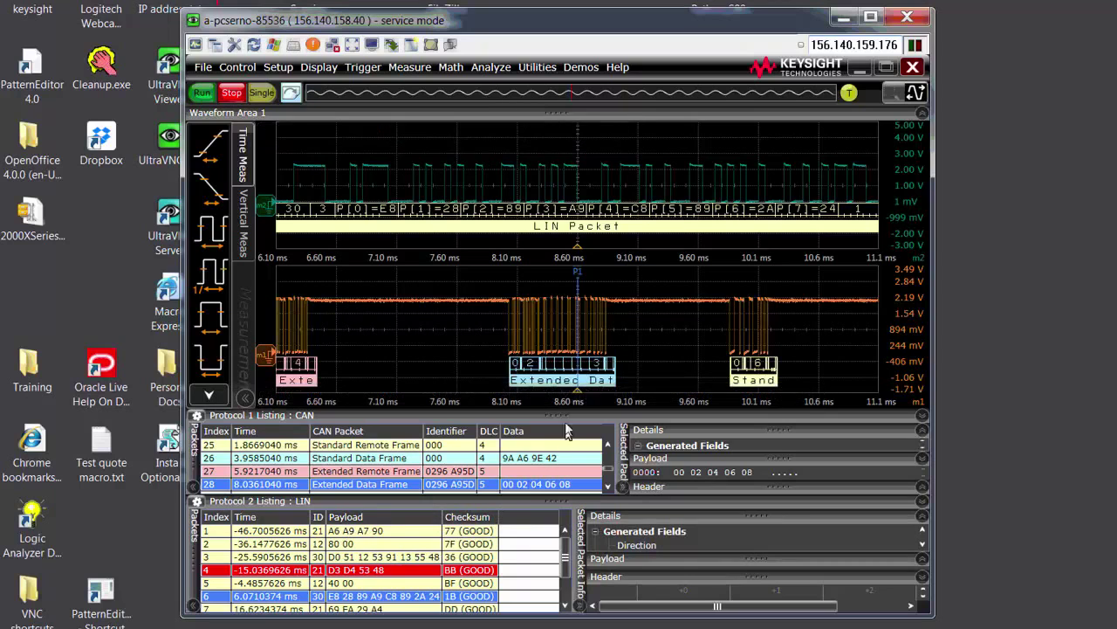
Switch the display to the Tabbed/Custom Window Layout
{"action": "left_click", "coordinate": [317, 69]}
{"action": "mouse_move", "coordinate": [392, 175]}
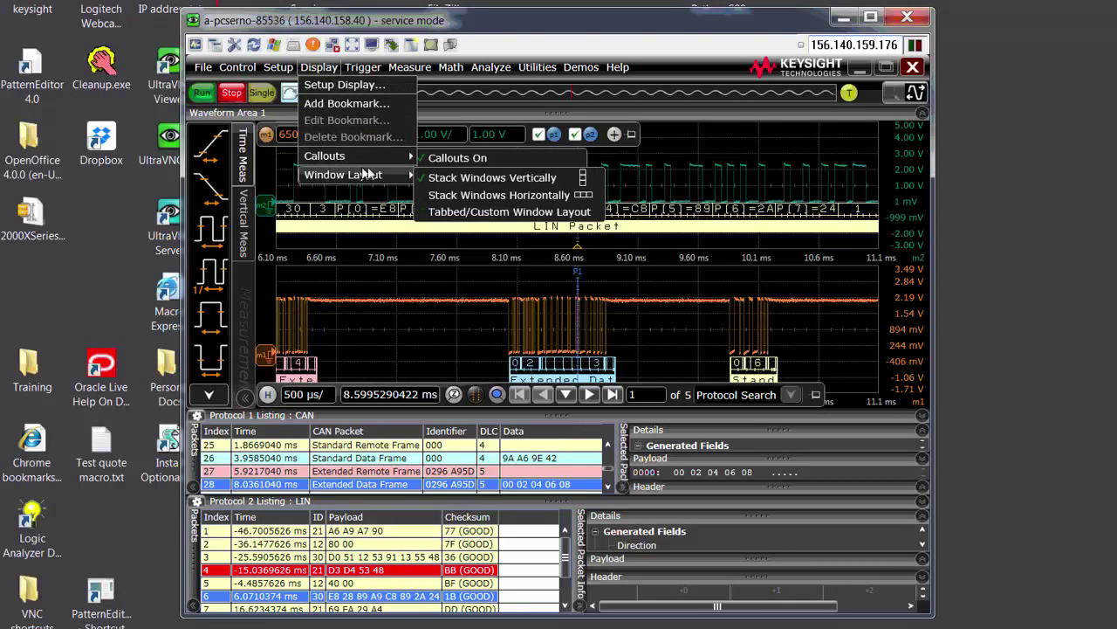
{"action": "left_click", "coordinate": [492, 212]}
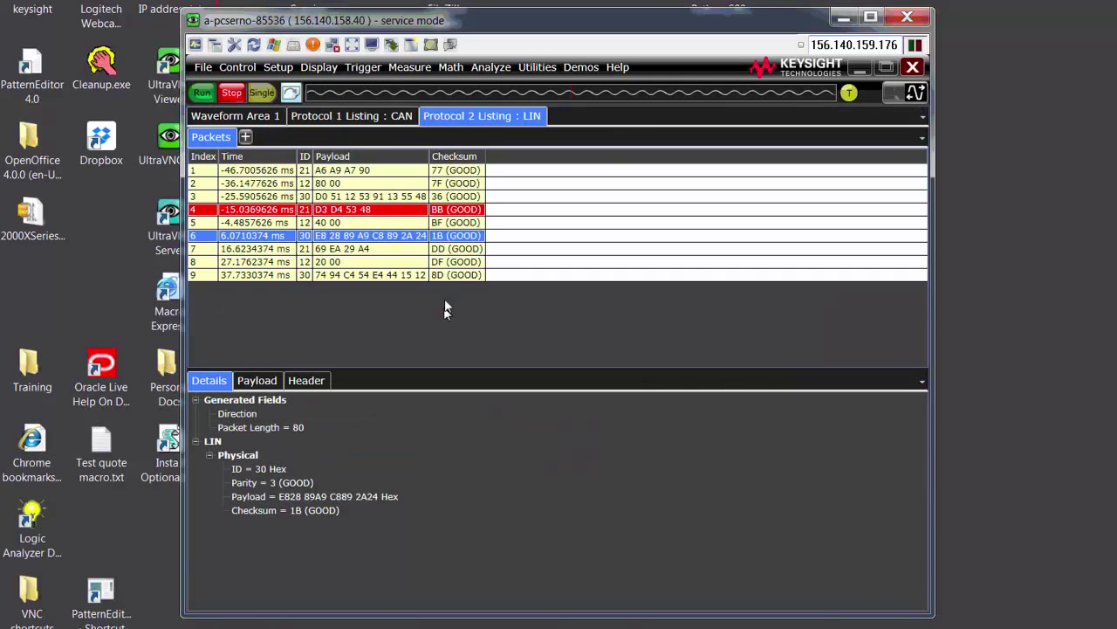
Dock the CAN listing below the waveforms, leaving LIN as a tab, then switch to Chrome
{"action": "left_click_drag", "start_coordinate": [358, 115], "coordinate": [332, 464]}
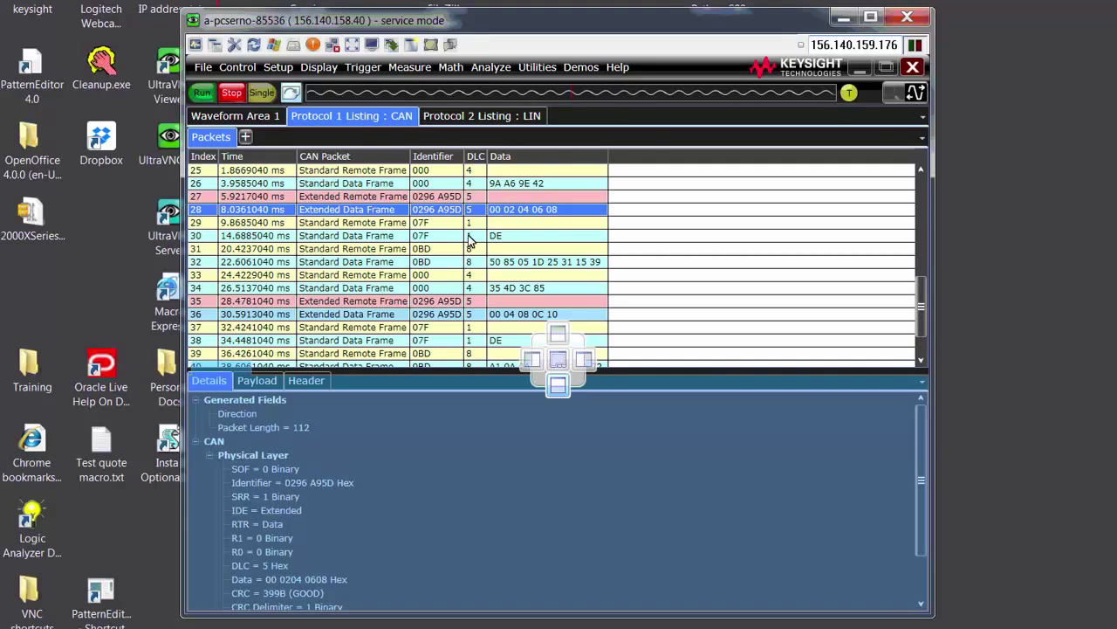
{"action": "left_click_drag", "start_coordinate": [468, 237], "coordinate": [468, 237]}
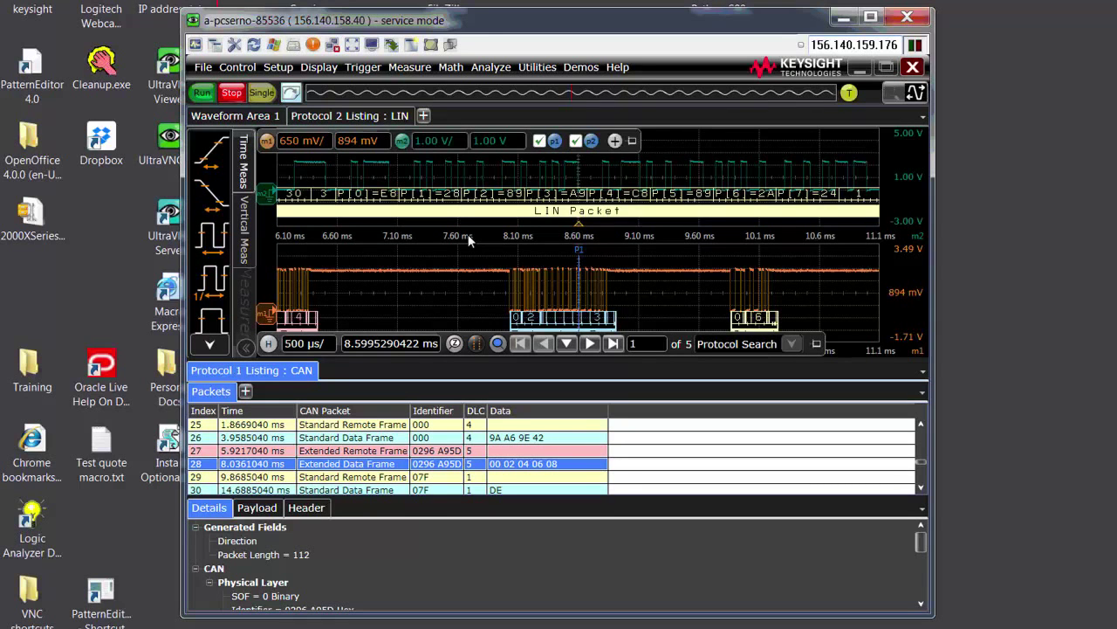
{"action": "key", "text": "alt+Tab"}
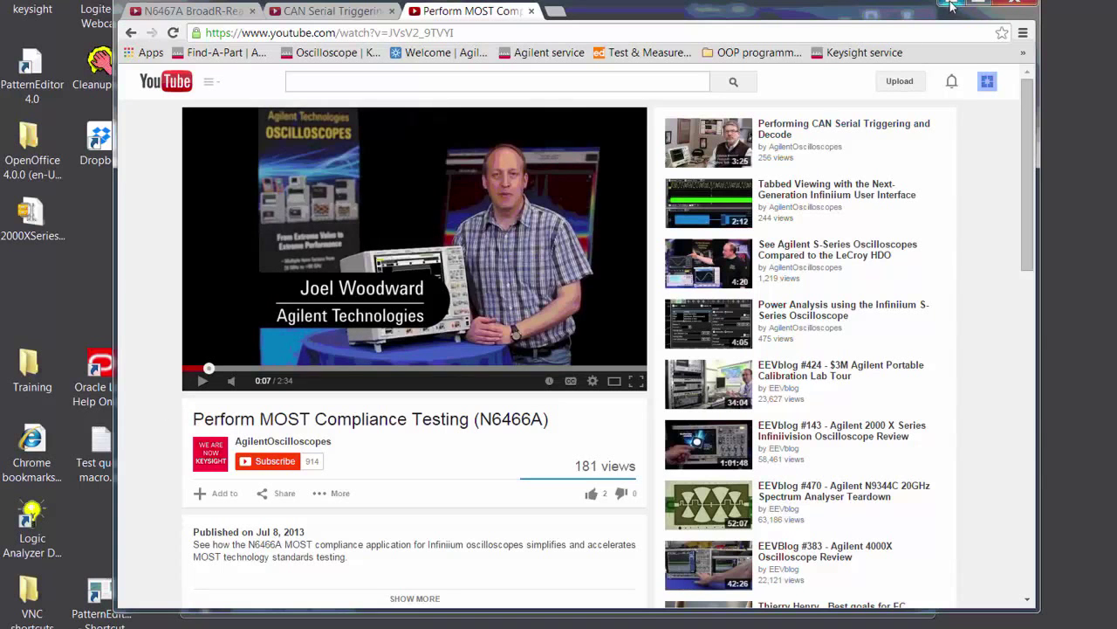
Return from Chrome to the Infiniium window showing the docked CAN listing under the waveforms
{"action": "key", "text": "alt+Tab"}
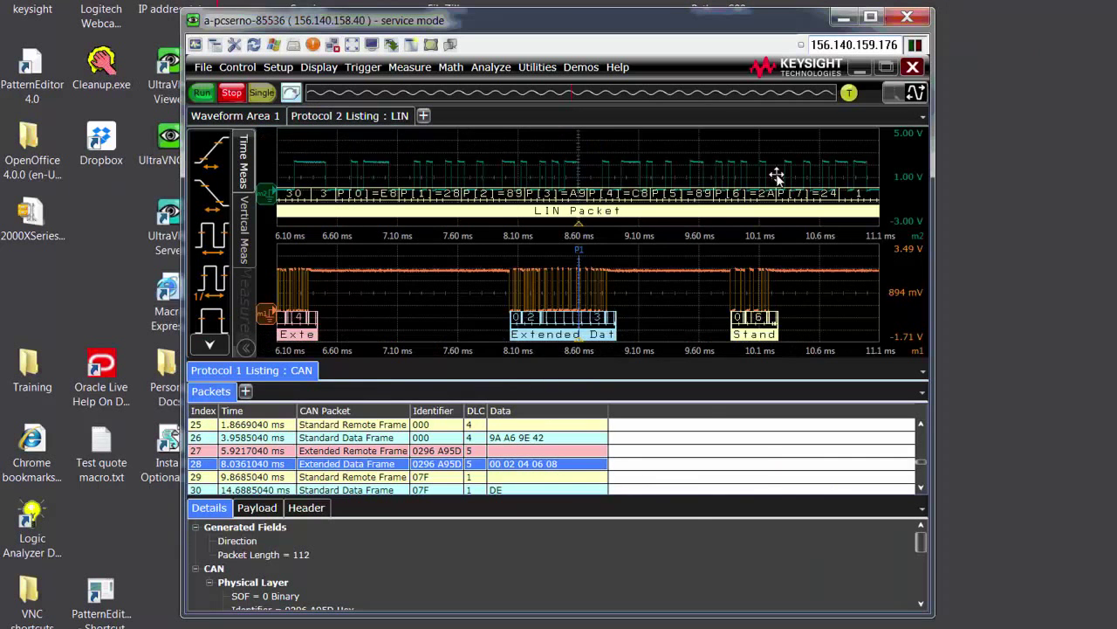